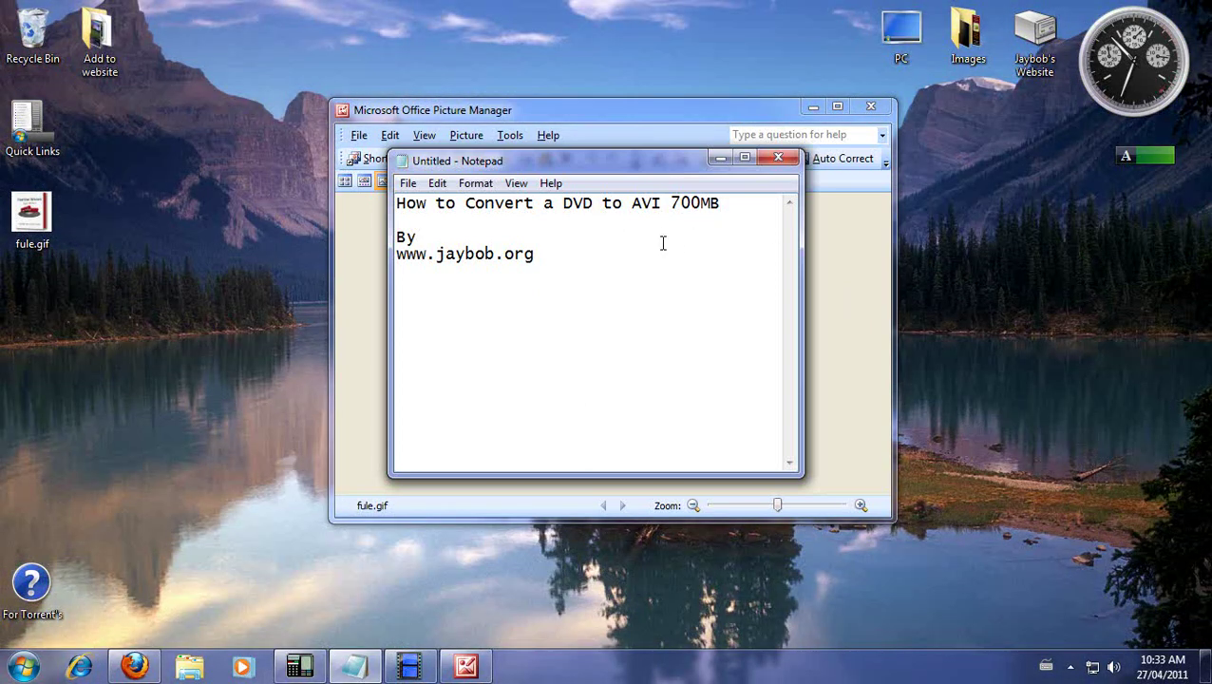
- Minimize the Notepad title notes and bring the Jaybob home page in Firefox to the front
{"action": "left_click", "coordinate": [721, 158]}
{"action": "left_click", "coordinate": [134, 665]}
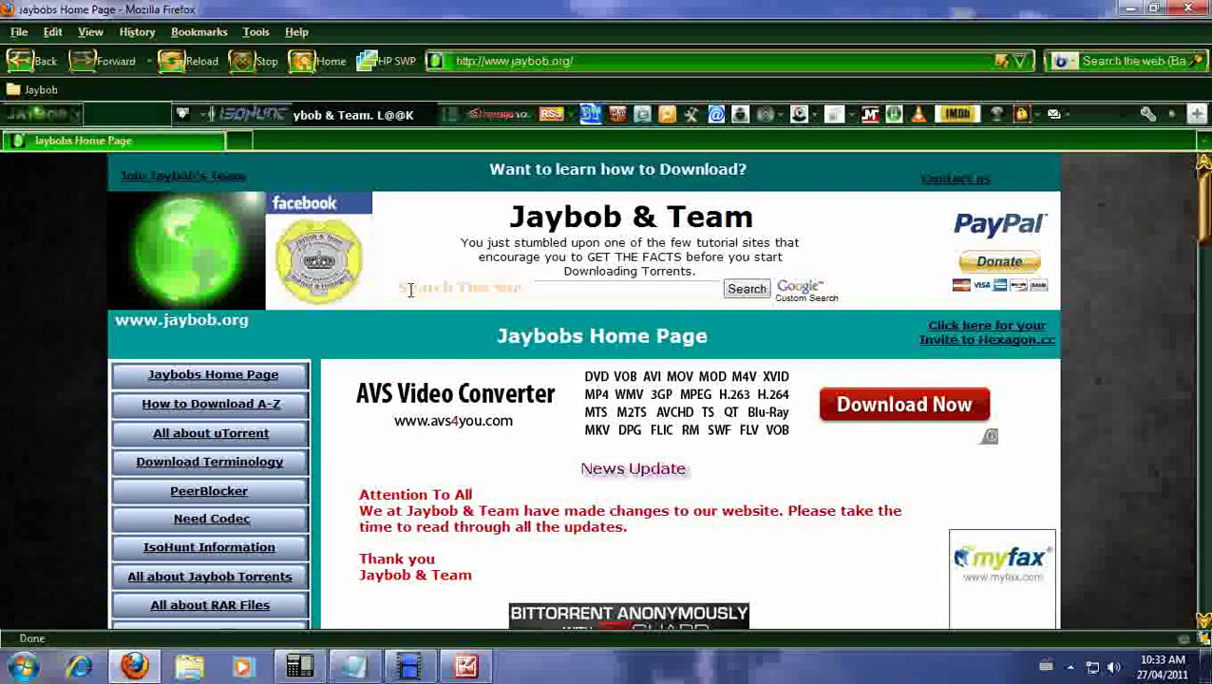
- Scroll the Jaybob home page down to the 'How to convert a DVD to AVI' sidebar link
{"action": "scroll", "coordinate": [409, 294], "scroll_direction": "down", "scroll_amount": 5}
{"action": "scroll", "coordinate": [397, 302], "scroll_direction": "down", "scroll_amount": 1}
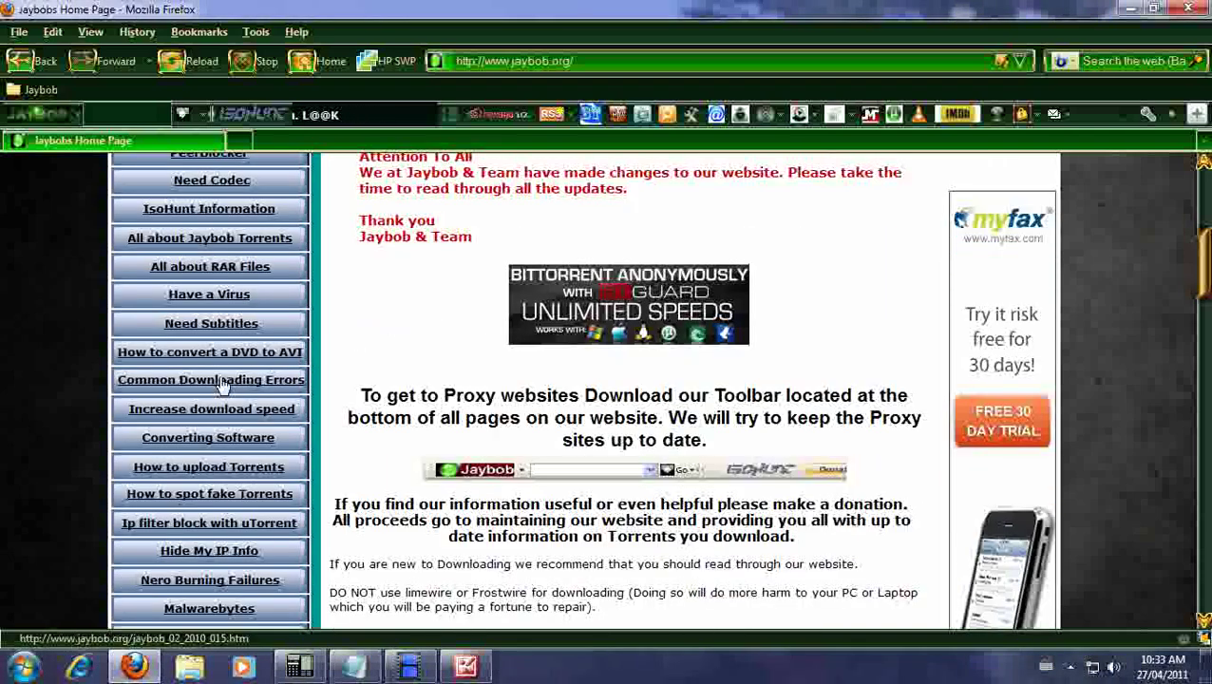
{"action": "mouse_move", "coordinate": [169, 353]}
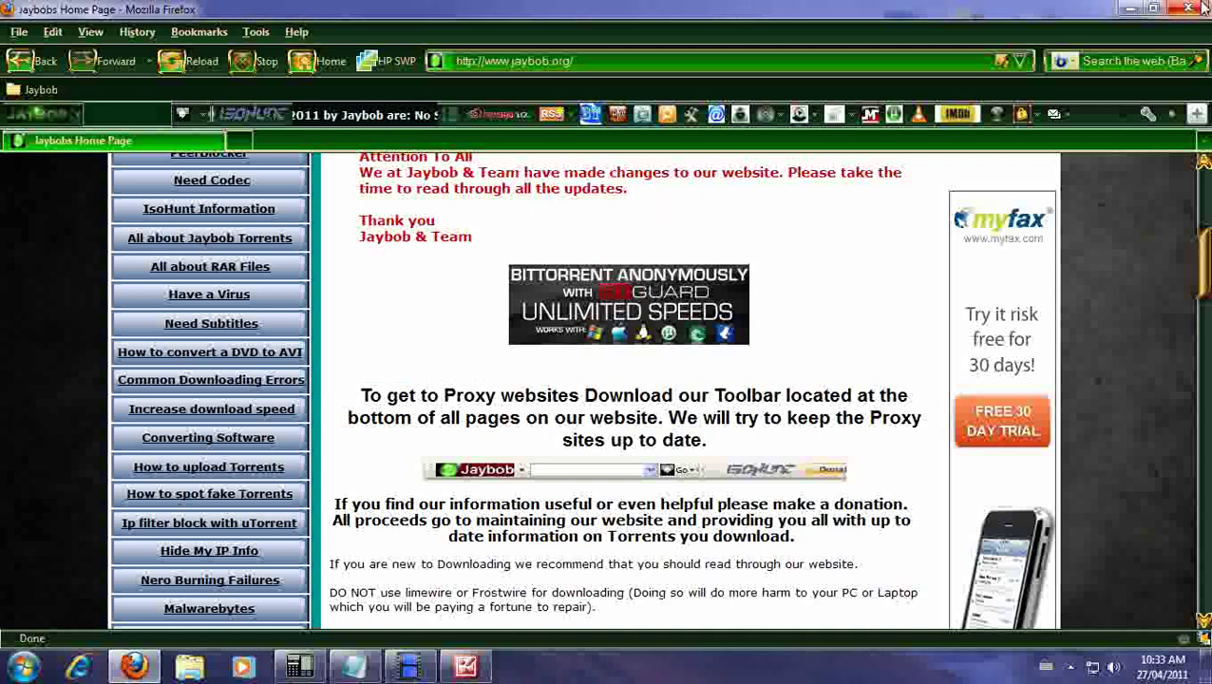
- Minimize Firefox, close the fule.gif preview and launch the FU-Setup installer from the desktop
{"action": "left_click", "coordinate": [1122, 9]}
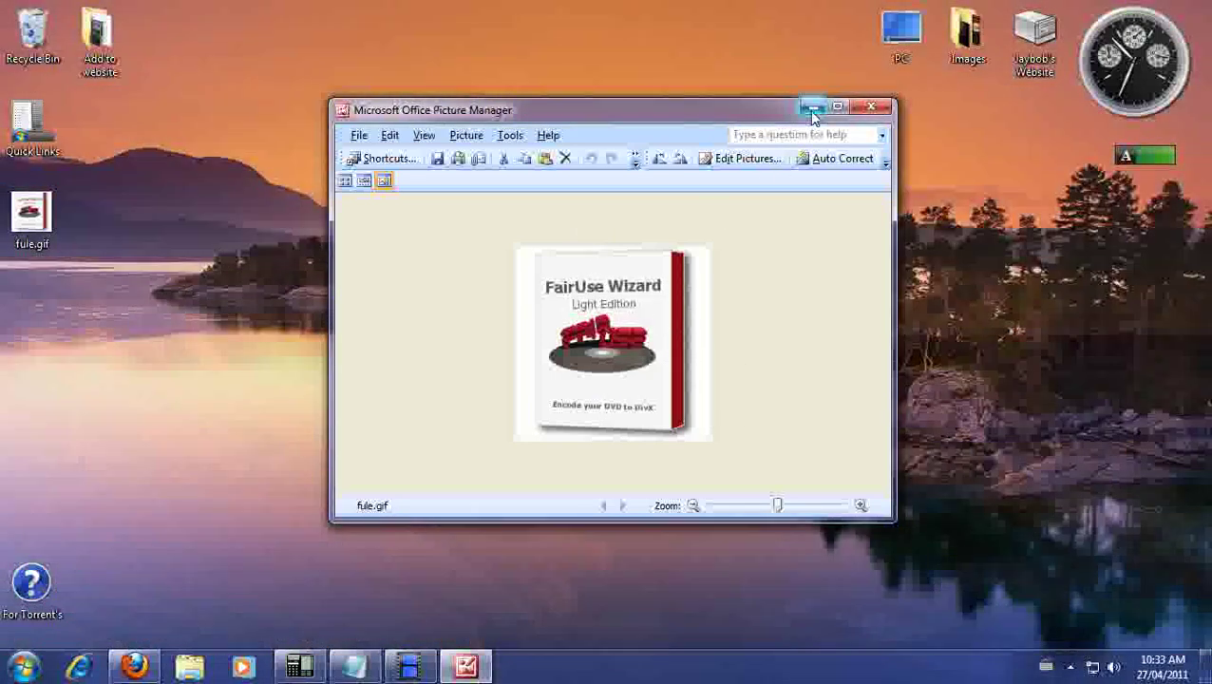
{"action": "left_click", "coordinate": [871, 106]}
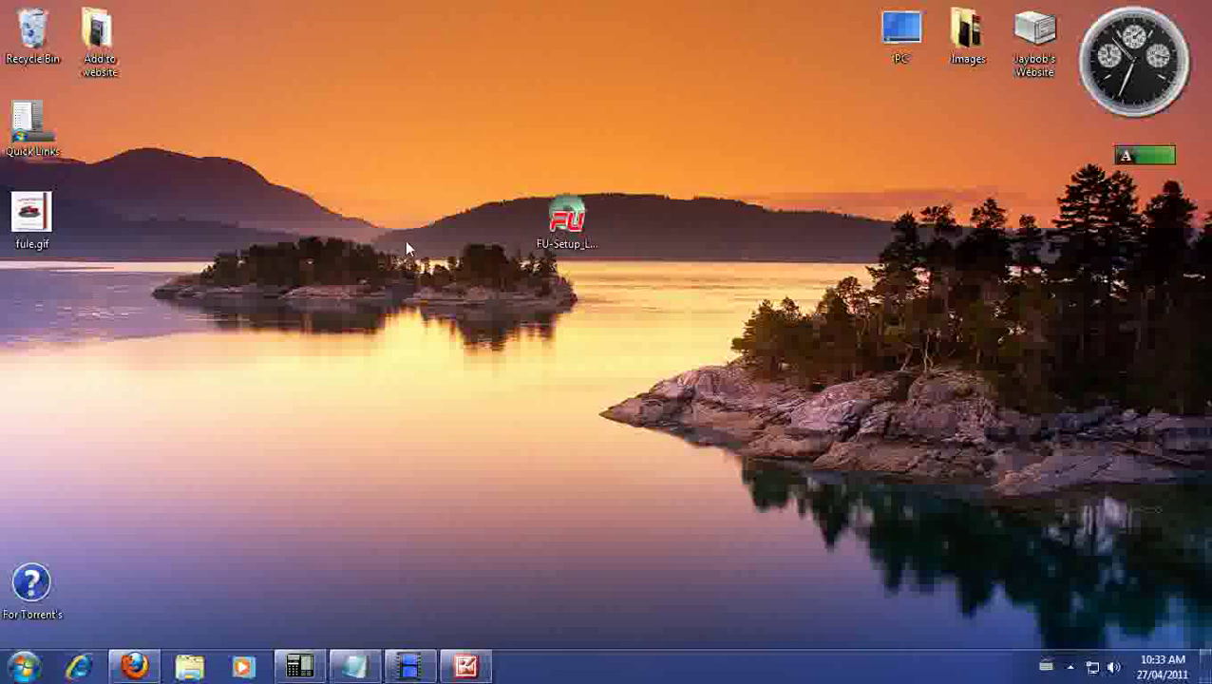
{"action": "double_click", "coordinate": [574, 218]}
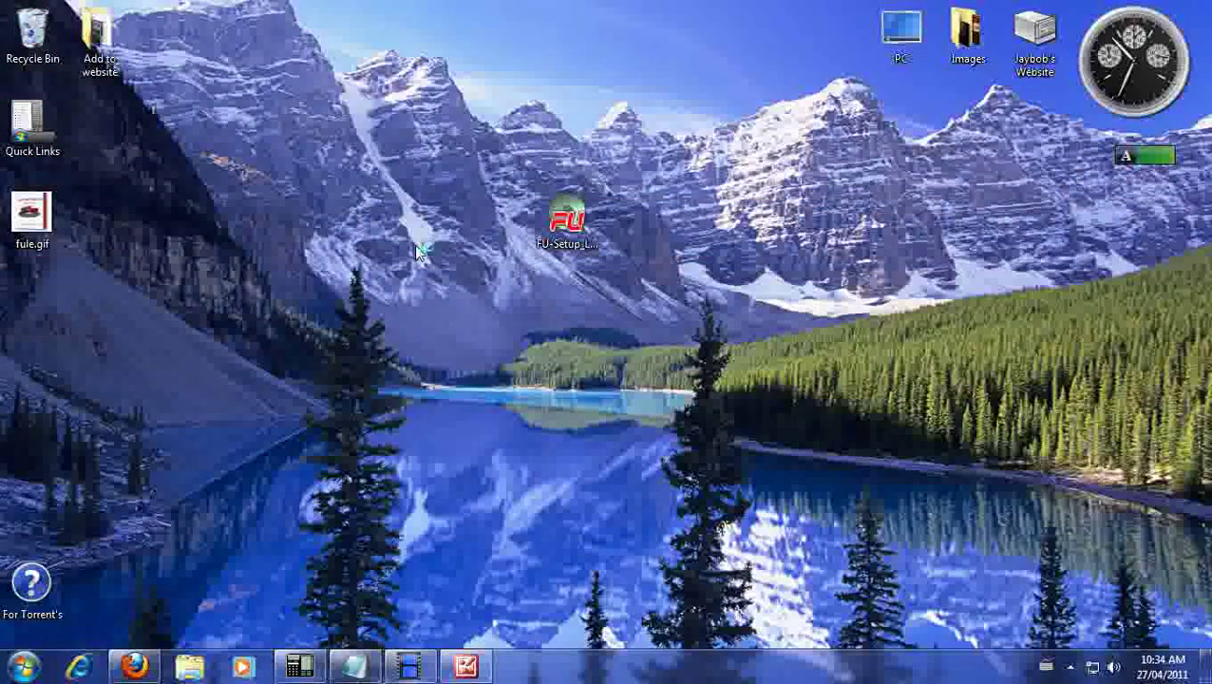
- Install FairUse Wizard to the default folder, accepting the licence and adding a desktop shortcut
{"action": "left_click", "coordinate": [718, 473]}
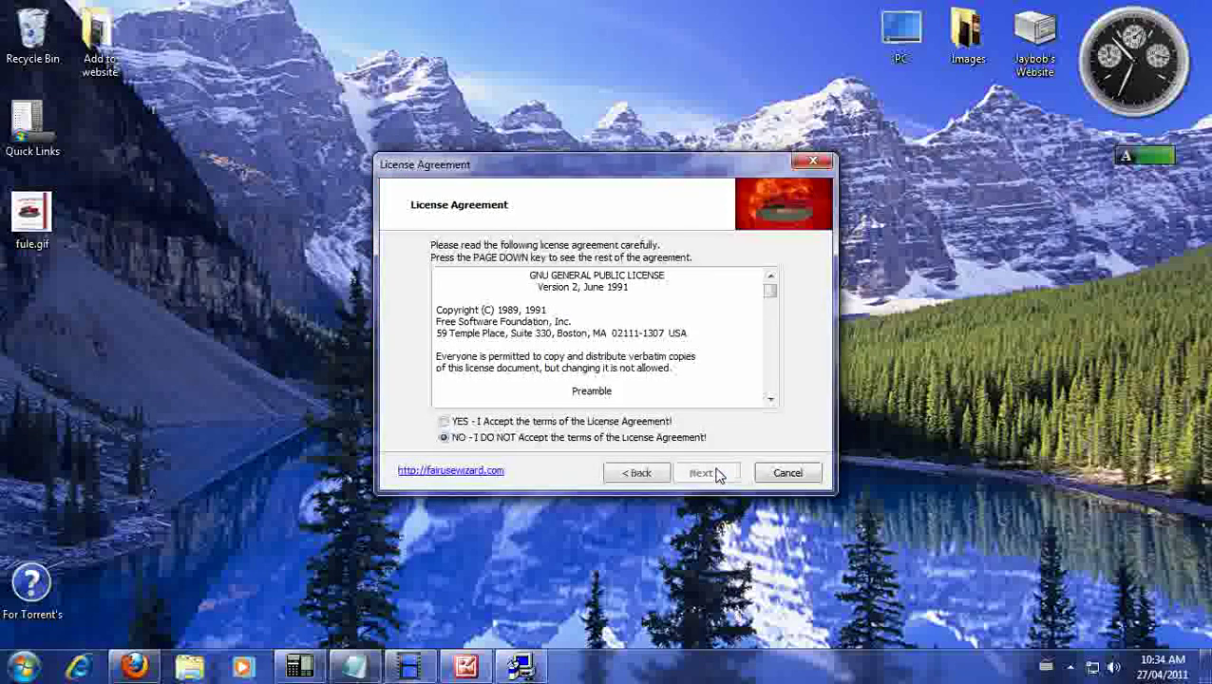
{"action": "left_click", "coordinate": [583, 421]}
{"action": "left_click", "coordinate": [712, 473]}
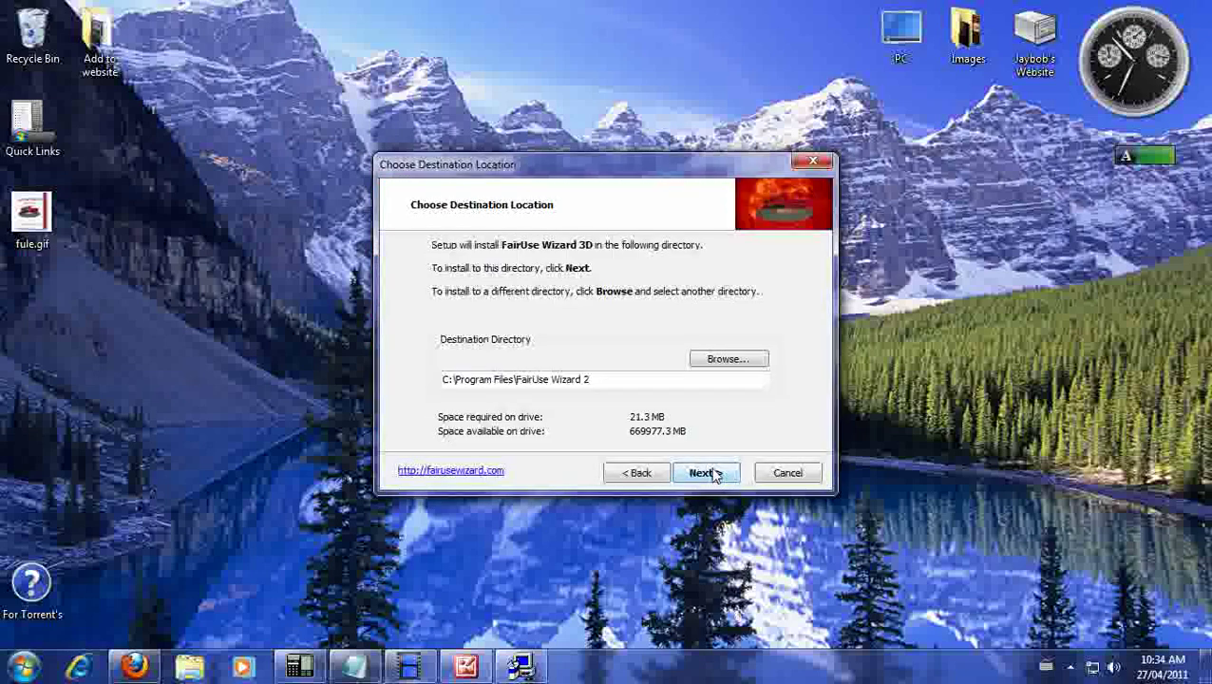
{"action": "left_click", "coordinate": [715, 473]}
{"action": "left_click", "coordinate": [715, 473]}
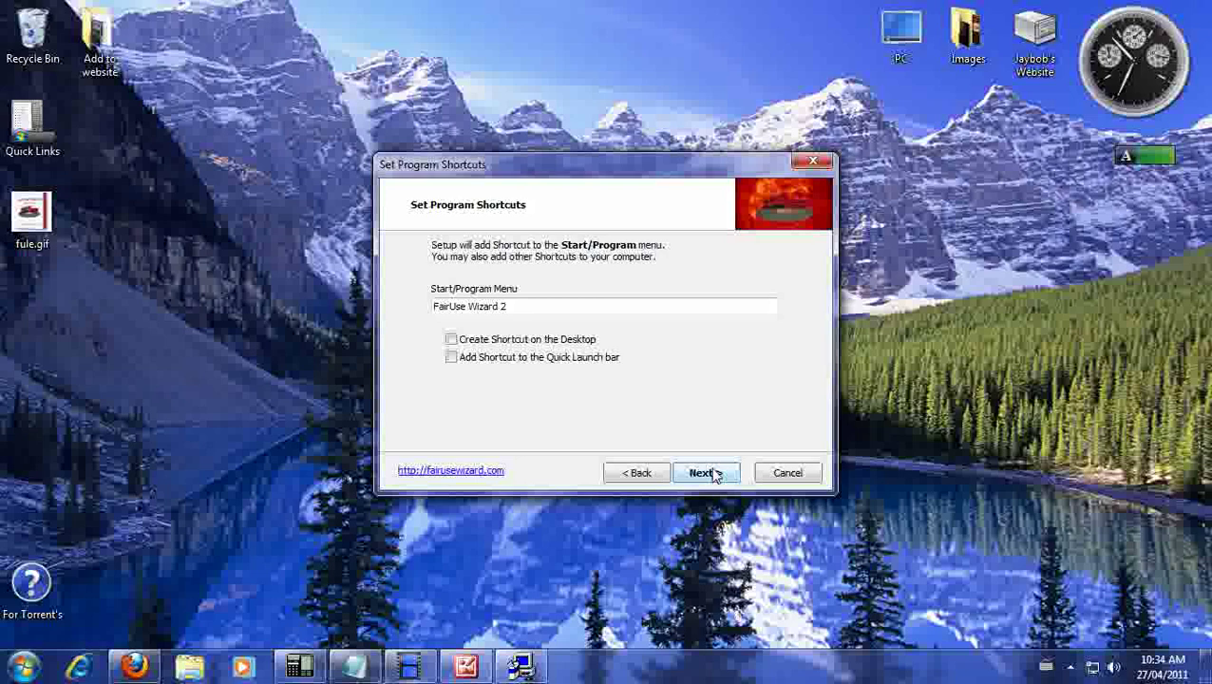
{"action": "left_click", "coordinate": [488, 340]}
{"action": "left_click", "coordinate": [710, 472]}
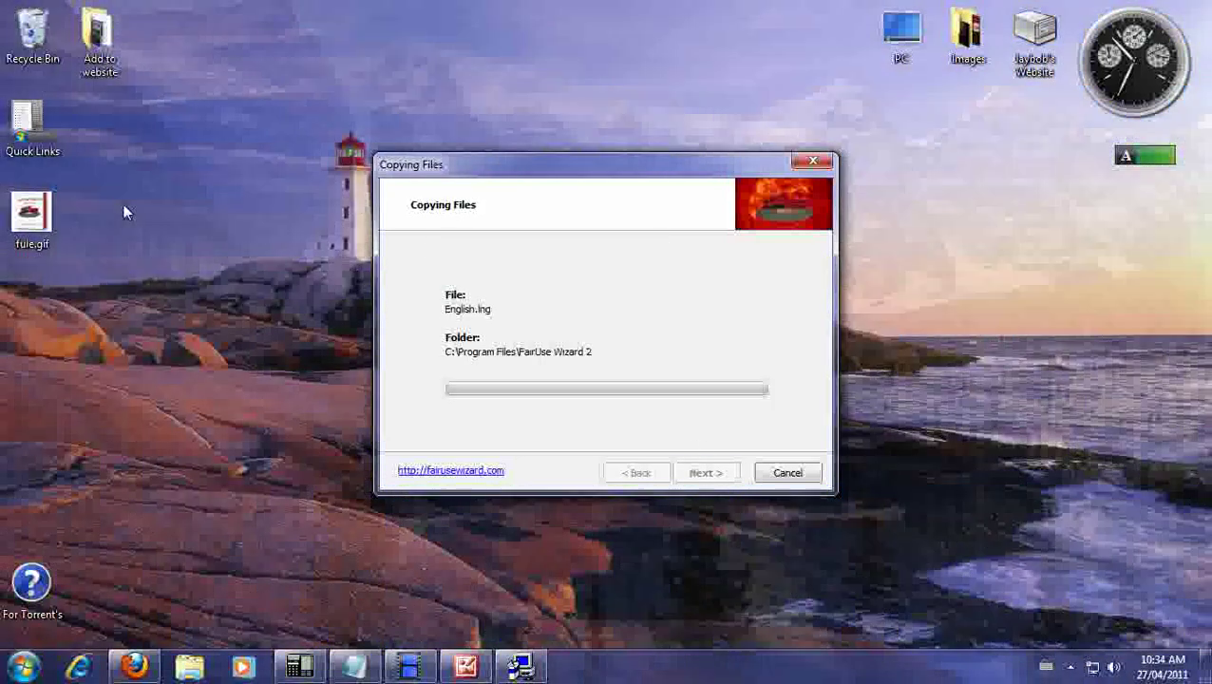
- Create a new desktop folder named Jaybob and place it beside fule.gif
{"action": "right_click", "coordinate": [123, 207]}
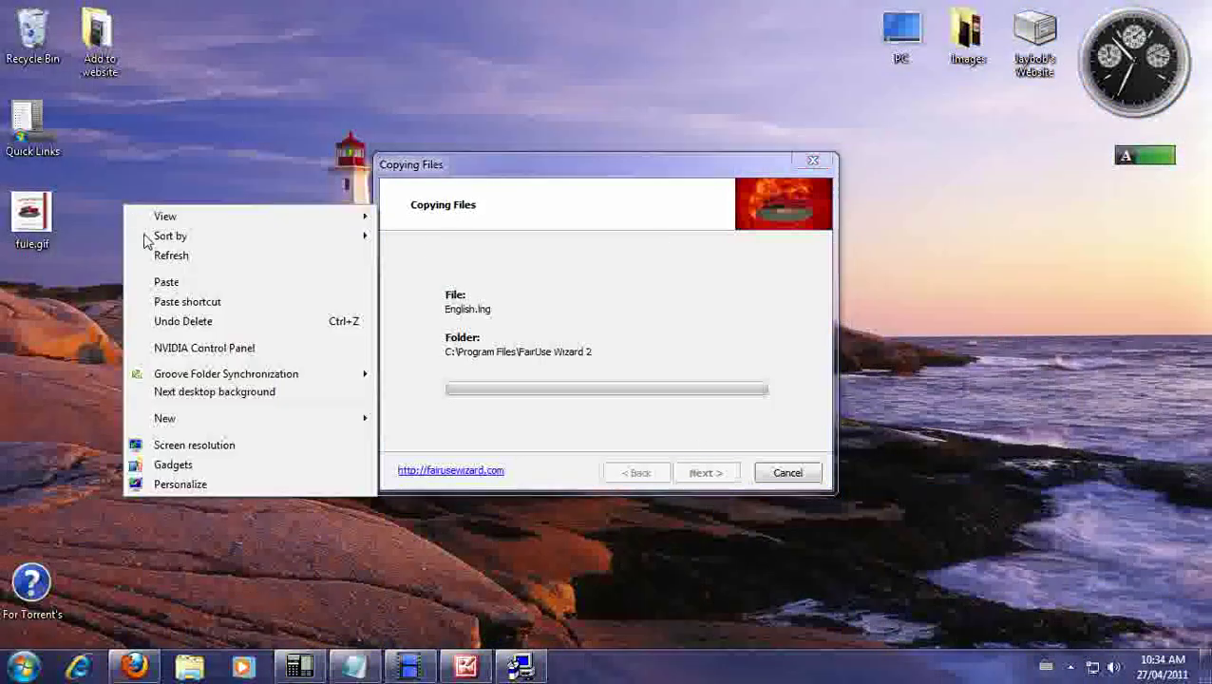
{"action": "mouse_move", "coordinate": [277, 416]}
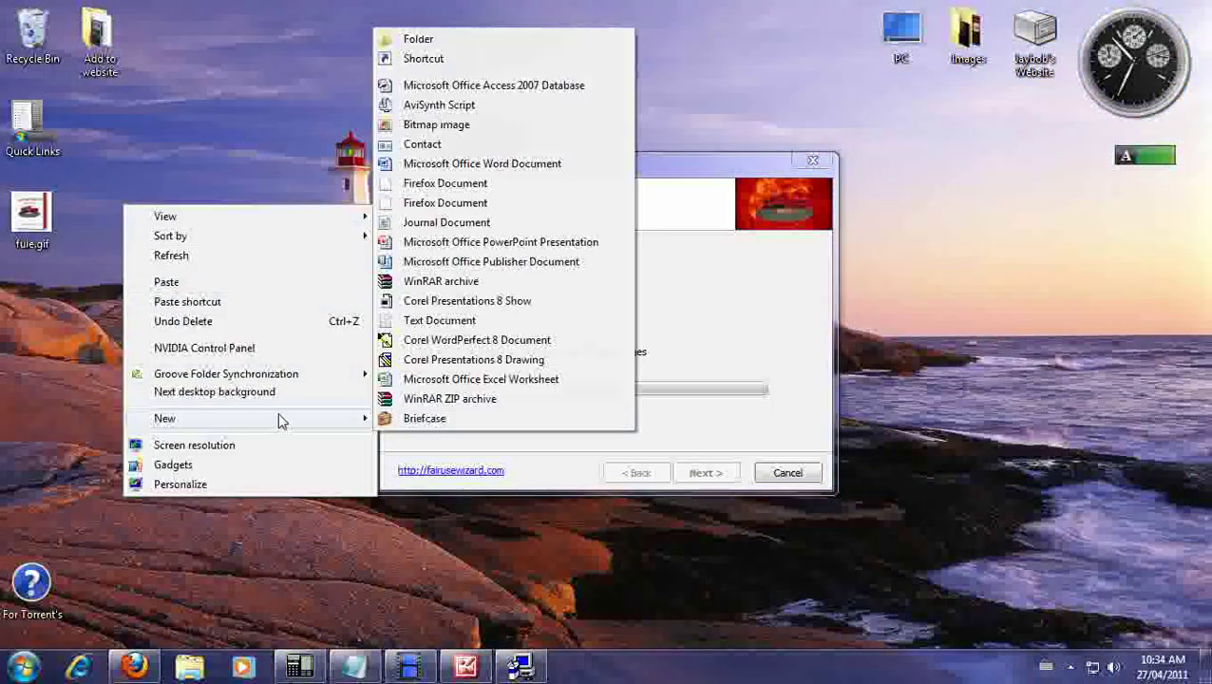
{"action": "left_click", "coordinate": [425, 39]}
{"action": "type", "text": "Jaybob"}
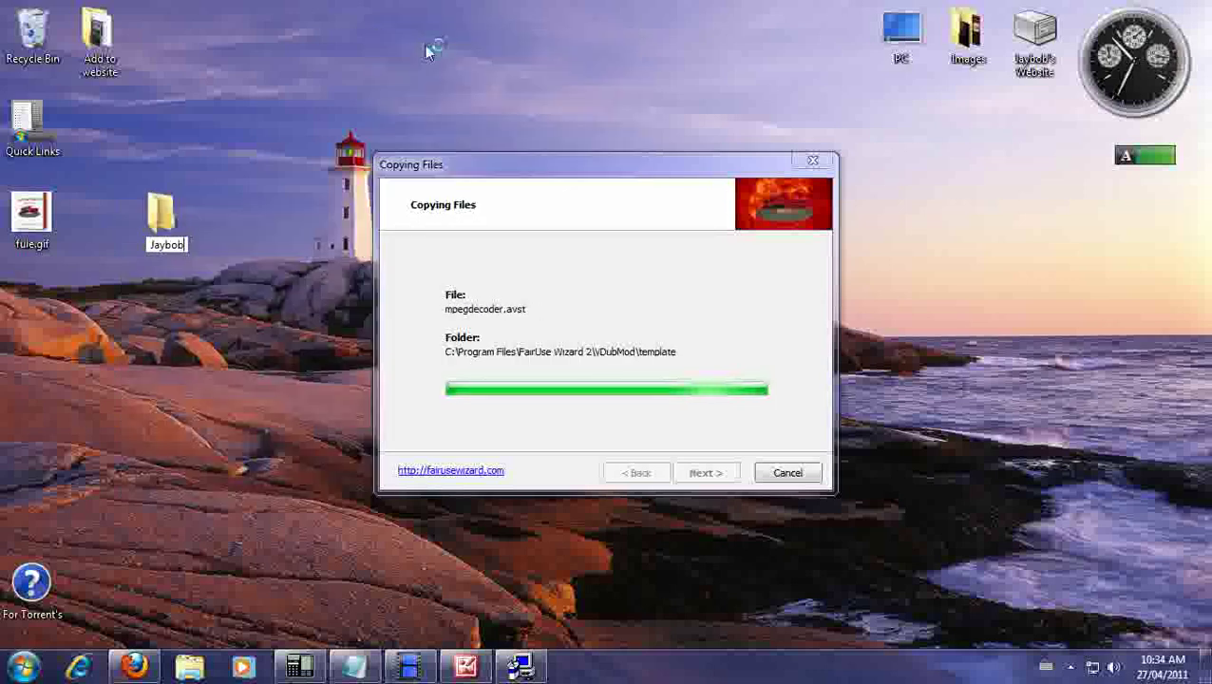
{"action": "key", "text": "Return"}
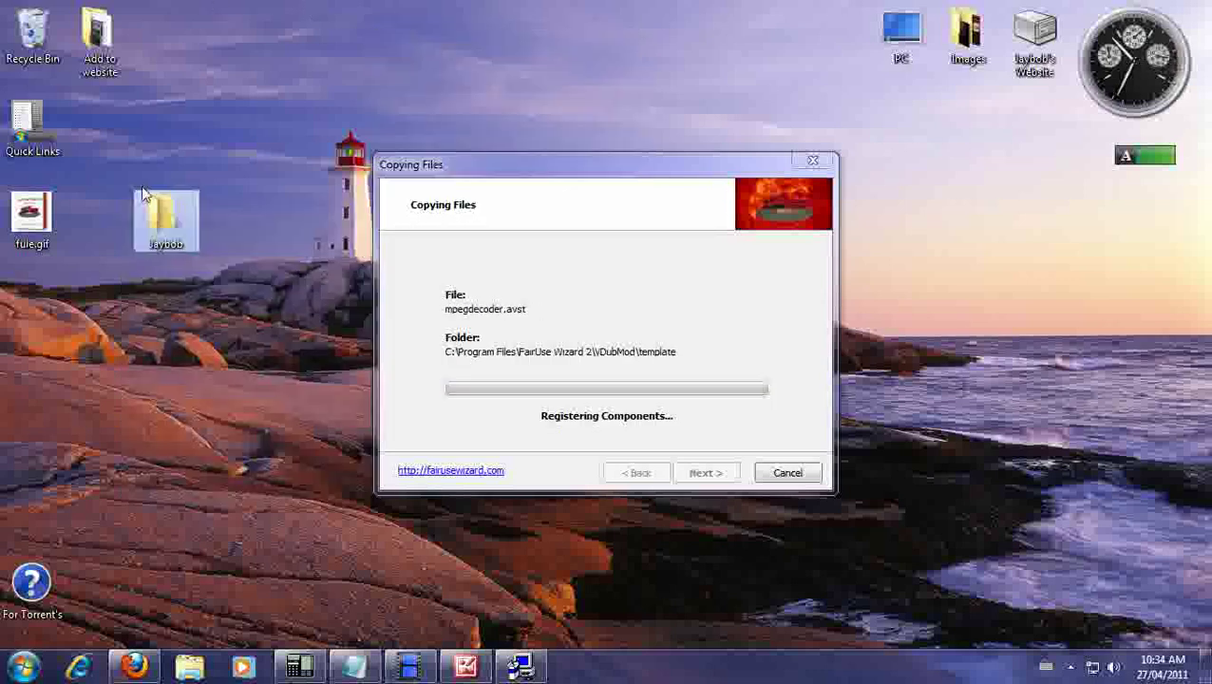
{"action": "left_click_drag", "start_coordinate": [169, 216], "coordinate": [112, 218]}
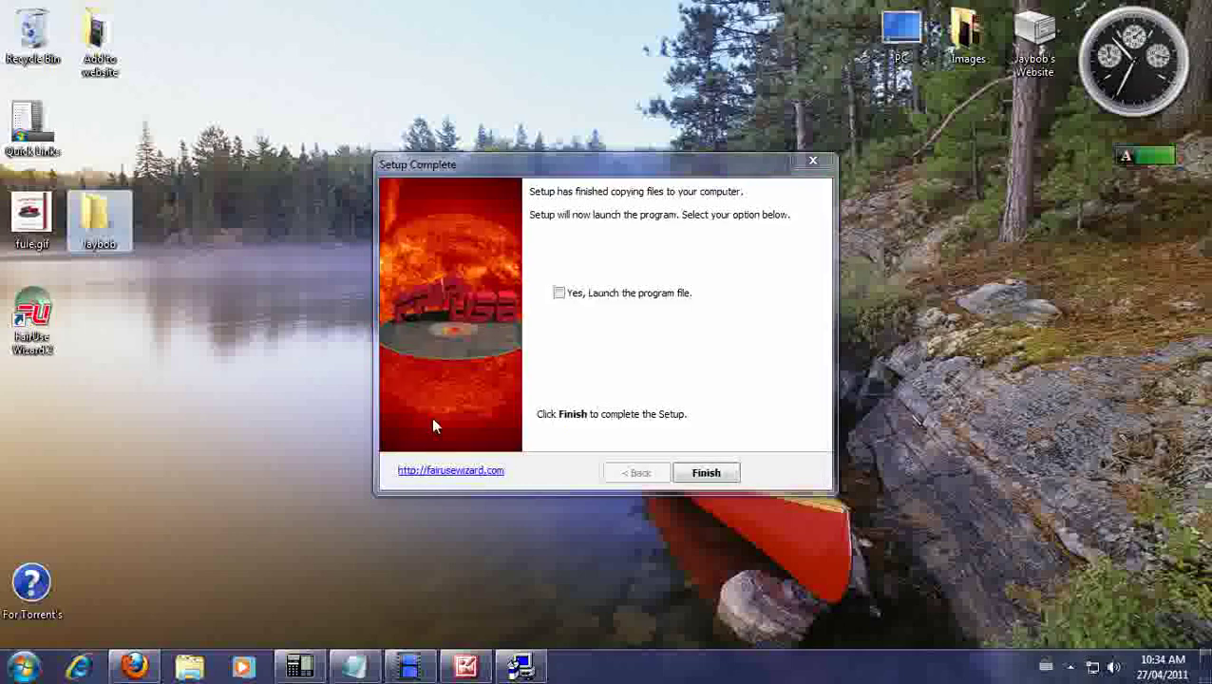
- Finish setup with launch enabled and name the new project Jaybob
{"action": "left_click", "coordinate": [559, 293]}
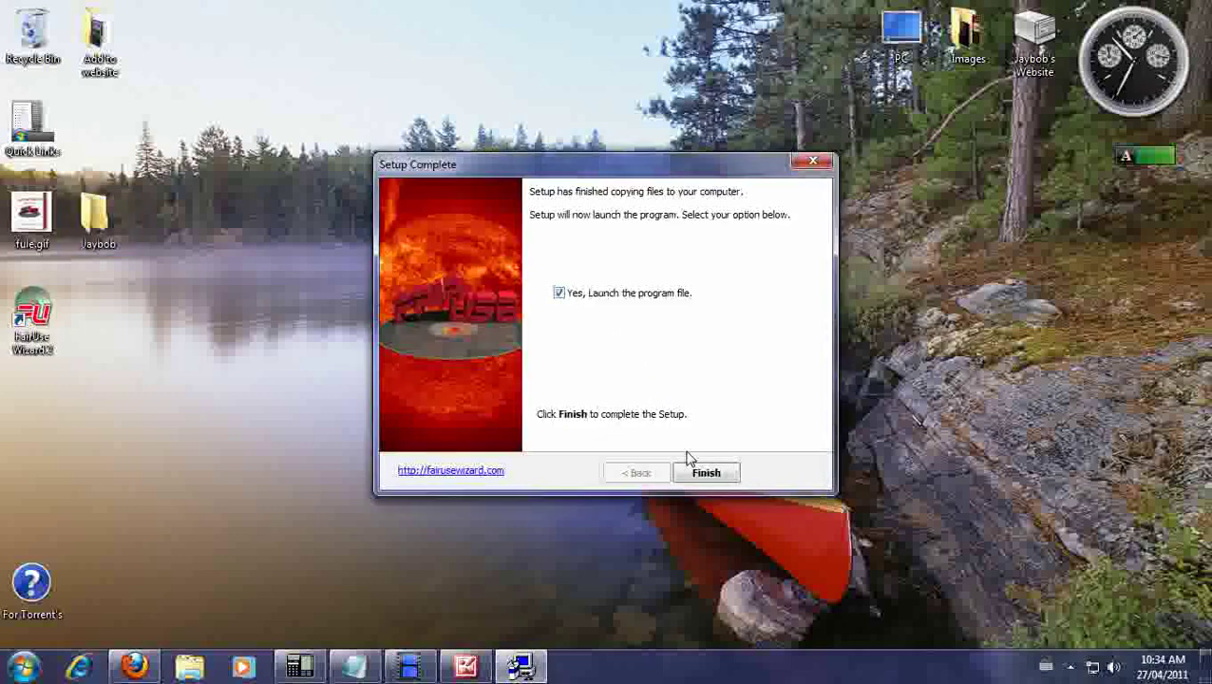
{"action": "left_click", "coordinate": [703, 475]}
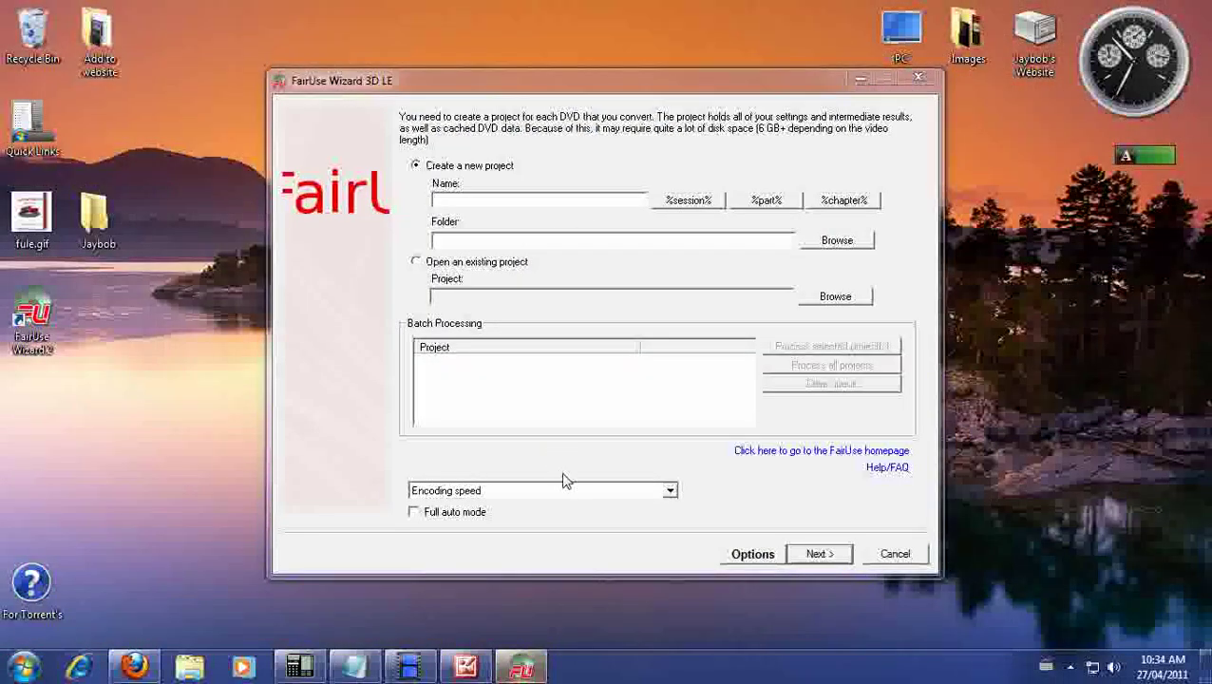
{"action": "left_click", "coordinate": [498, 194]}
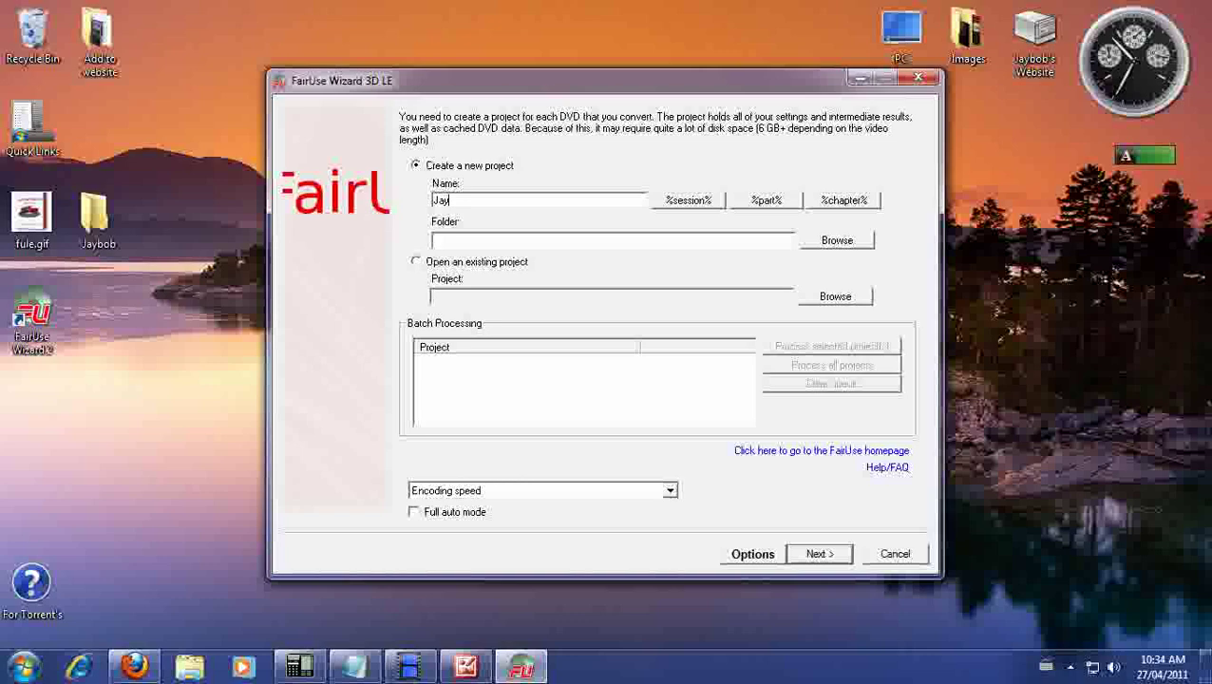
{"action": "type", "text": "Jaybob"}
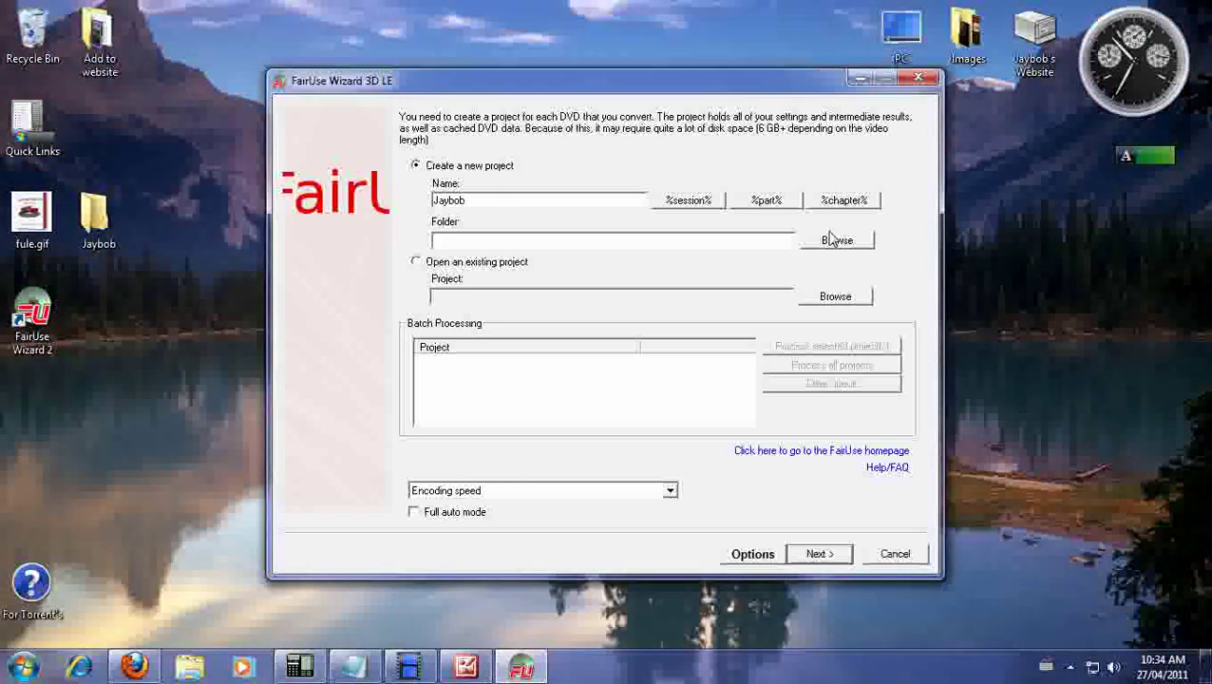
- Set the project's save folder to the Jaybob folder on the desktop
{"action": "left_click", "coordinate": [823, 242]}
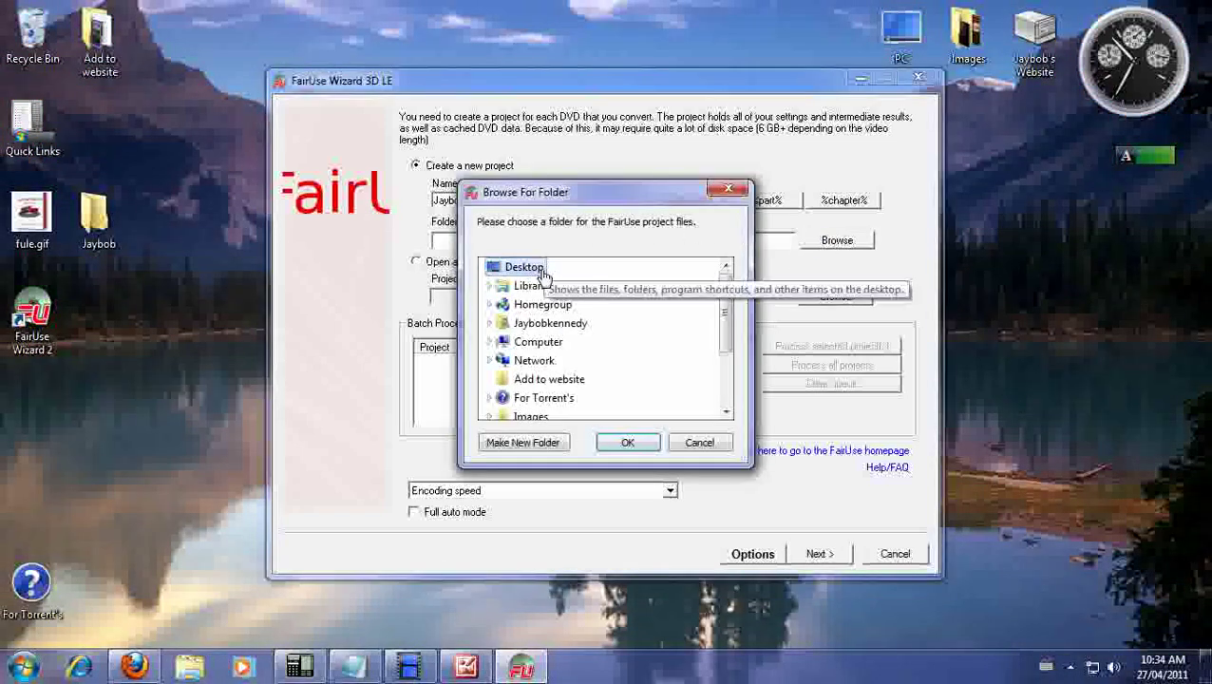
{"action": "scroll", "coordinate": [727, 304], "scroll_direction": "down", "scroll_amount": 1}
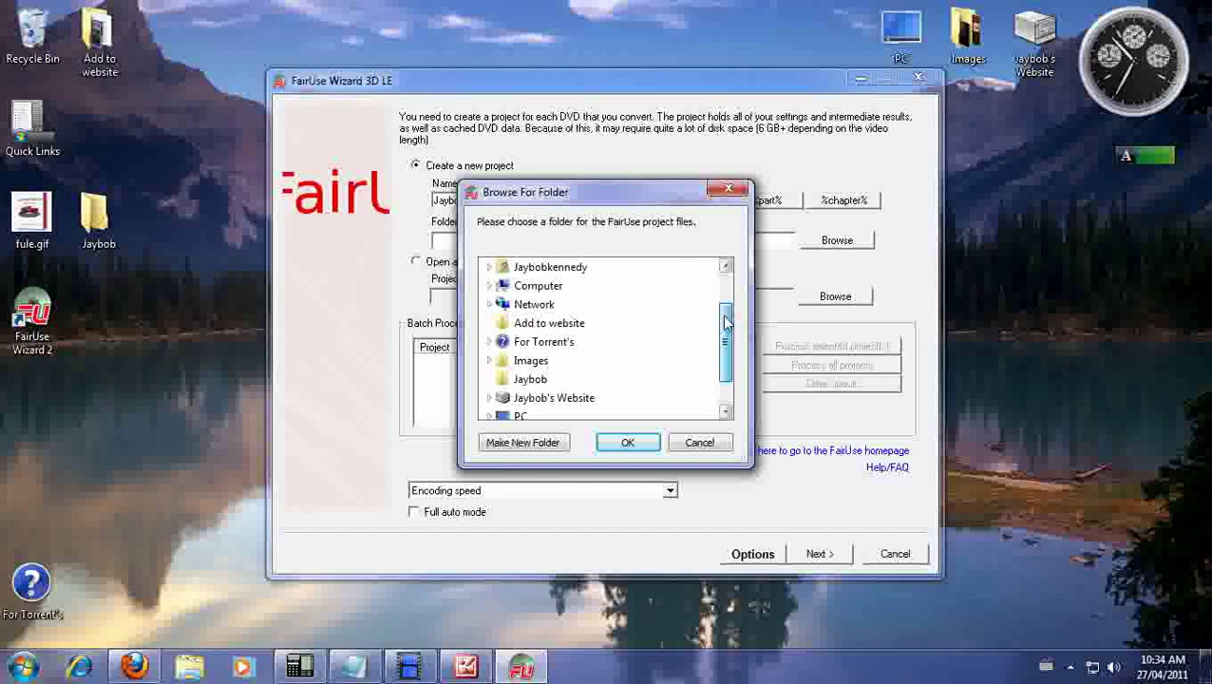
{"action": "left_click", "coordinate": [524, 380]}
{"action": "left_click", "coordinate": [627, 442]}
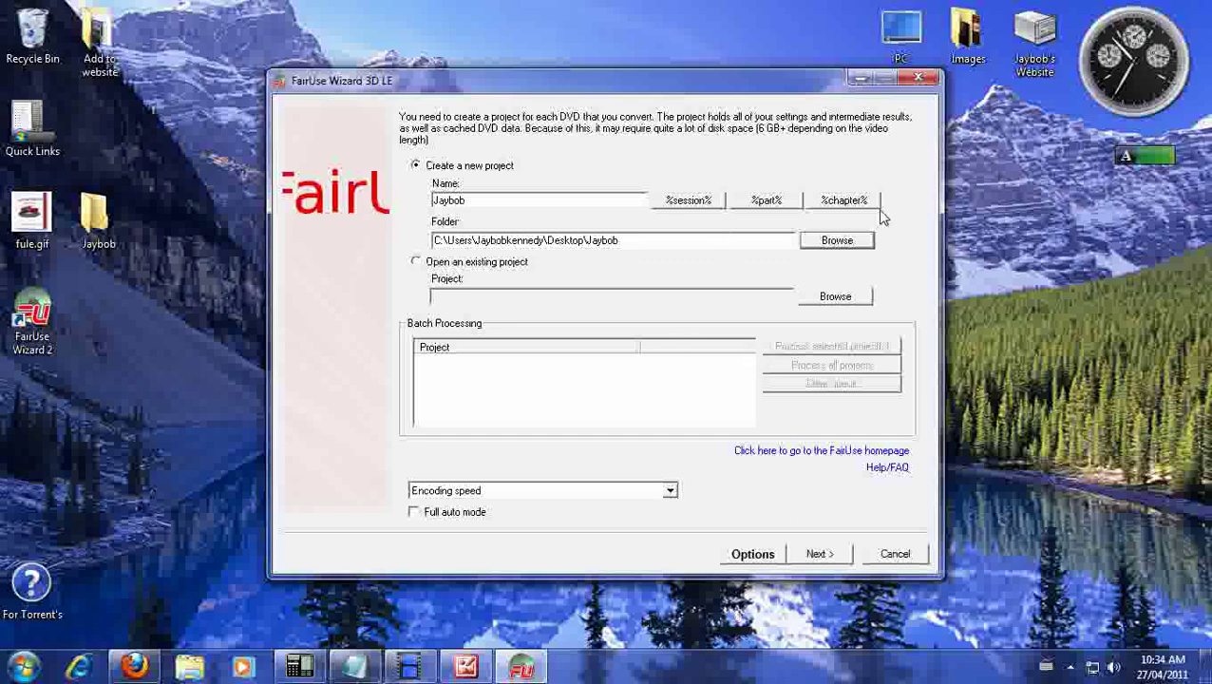
- Use the DVD drive as the source and index the main program chain 38
{"action": "left_click", "coordinate": [818, 554]}
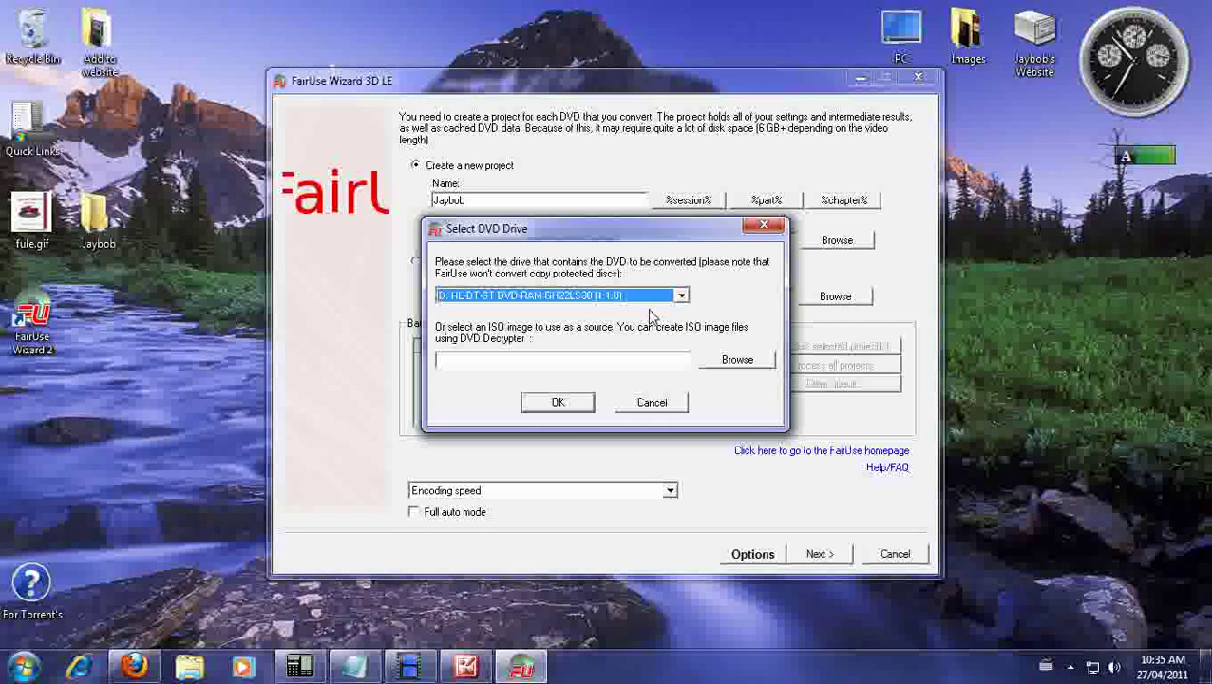
{"action": "left_click", "coordinate": [545, 407]}
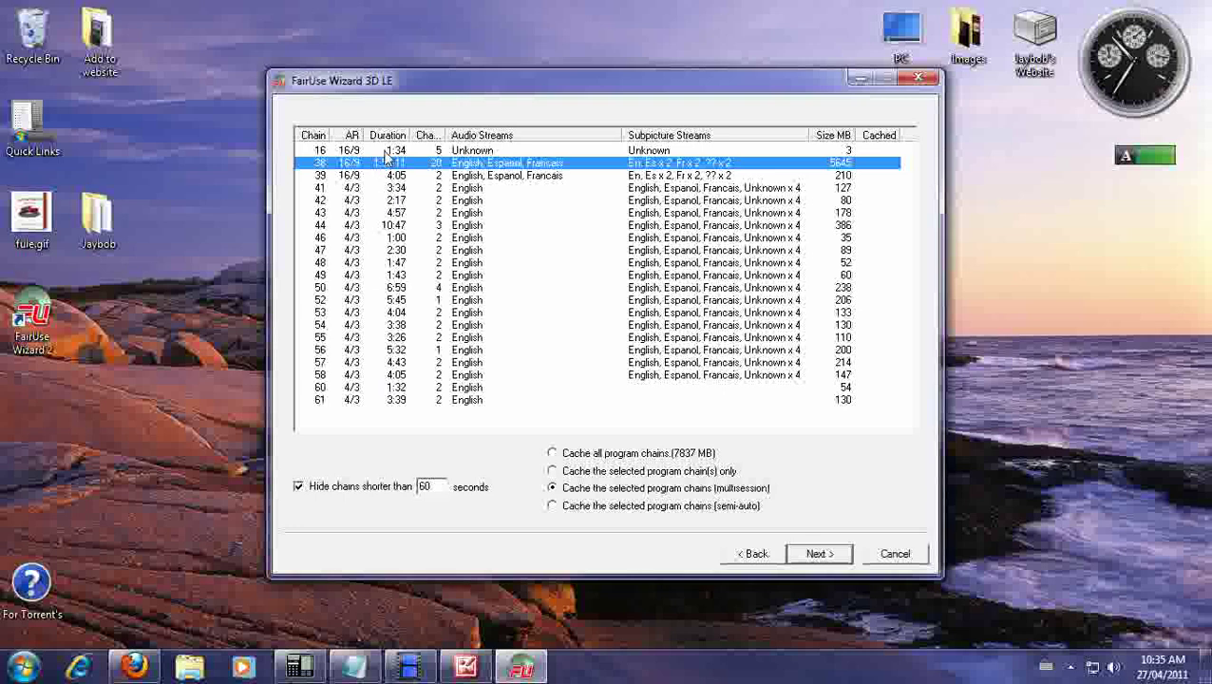
{"action": "left_click", "coordinate": [819, 554]}
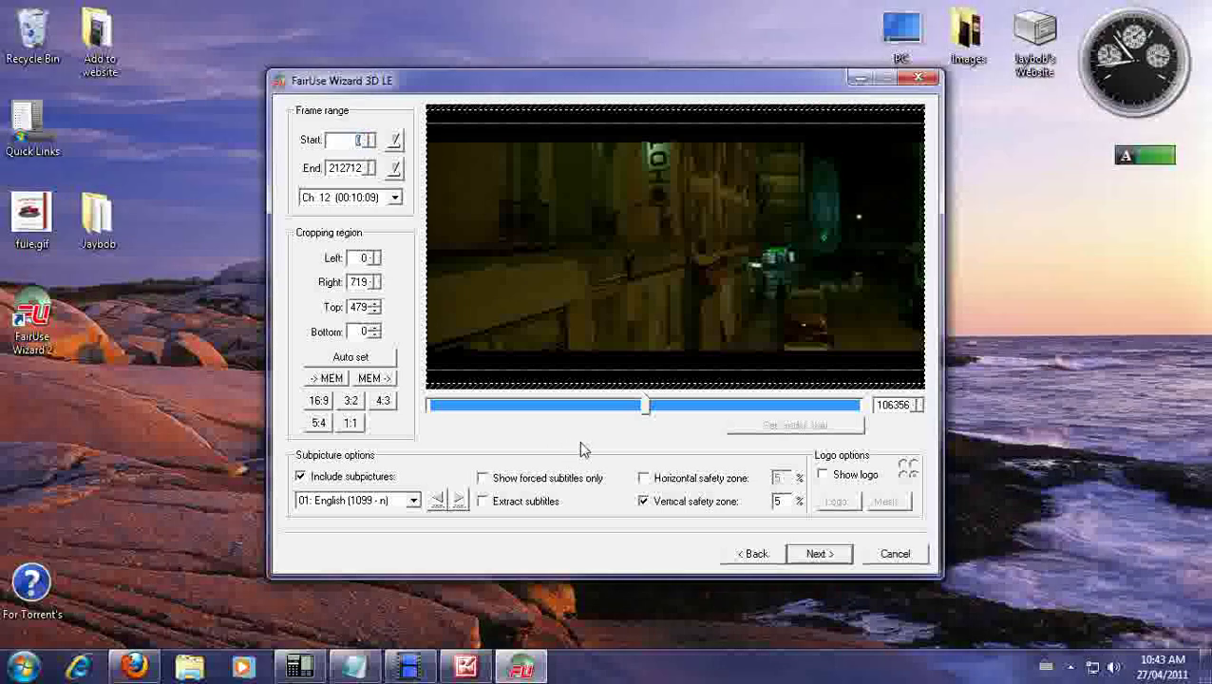
- Skip past cropping and auto-detect the field mode, accepting IVTC for 23.976 fps
{"action": "left_click", "coordinate": [818, 554]}
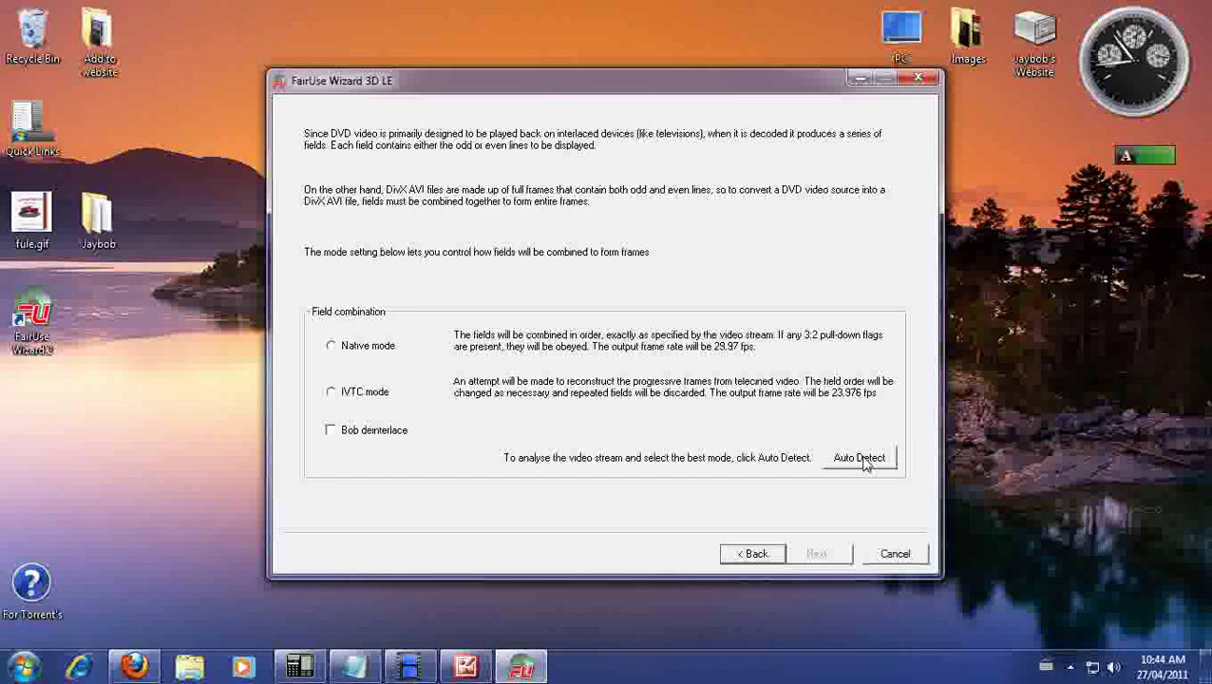
{"action": "left_click", "coordinate": [859, 459]}
{"action": "left_click", "coordinate": [665, 400]}
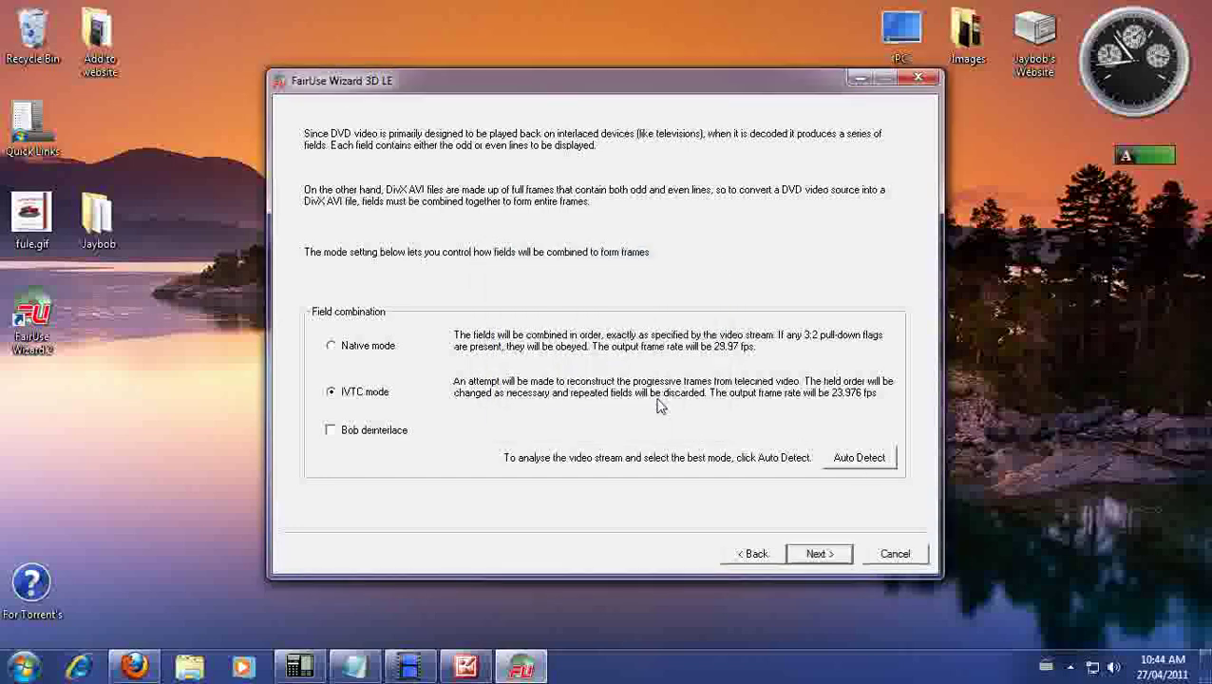
- Keep XviD 700 MB two-pass encoding and start converting the DVD
{"action": "left_click", "coordinate": [817, 555]}
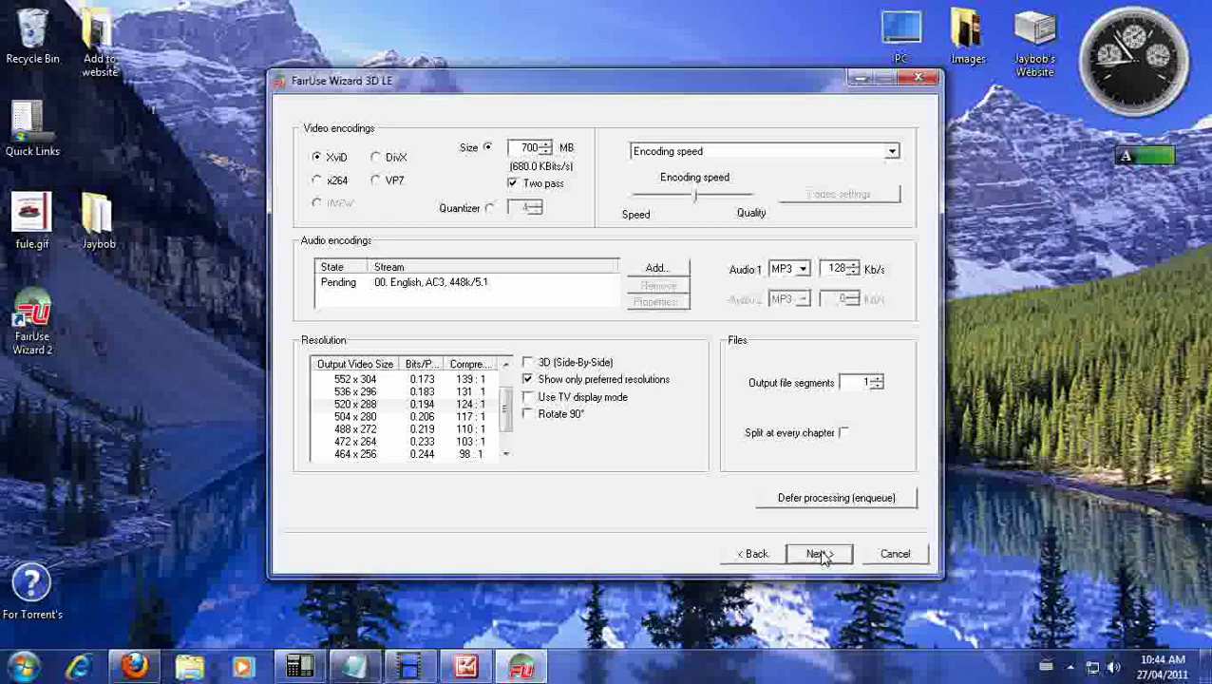
{"action": "left_click", "coordinate": [836, 556]}
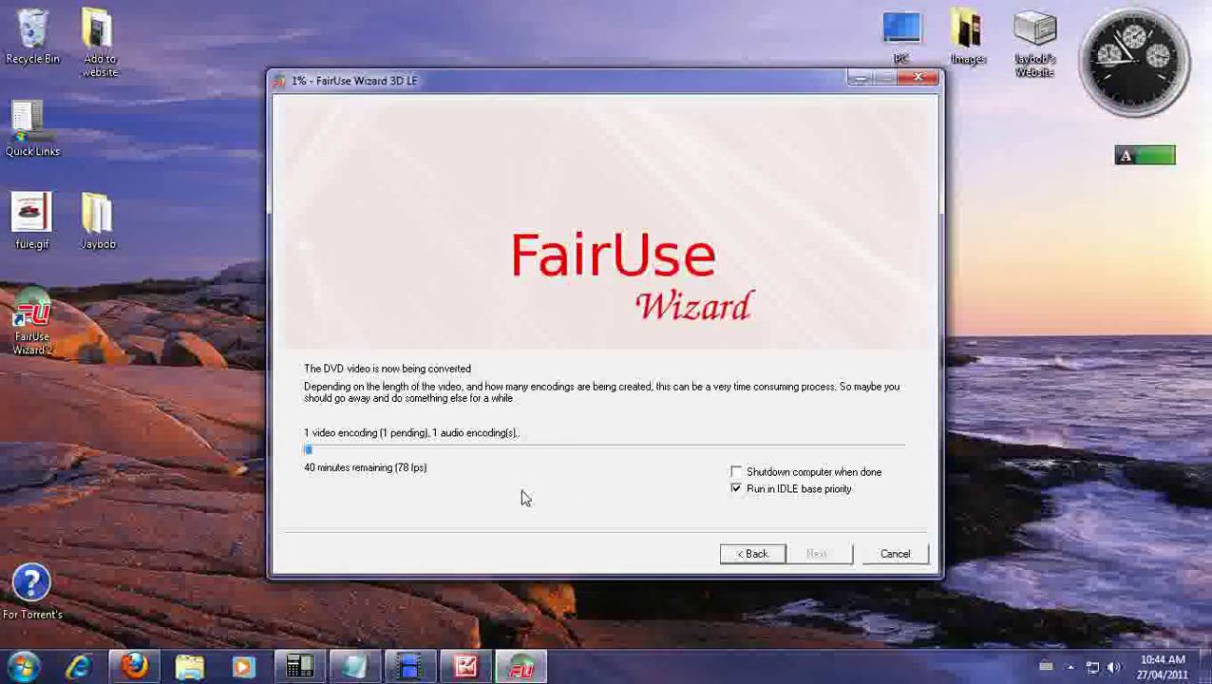
- Wait for the conversion to complete, producing Jaybob.avi in the desktop Jaybob folder
{"action": "mouse_move", "coordinate": [520, 667]}
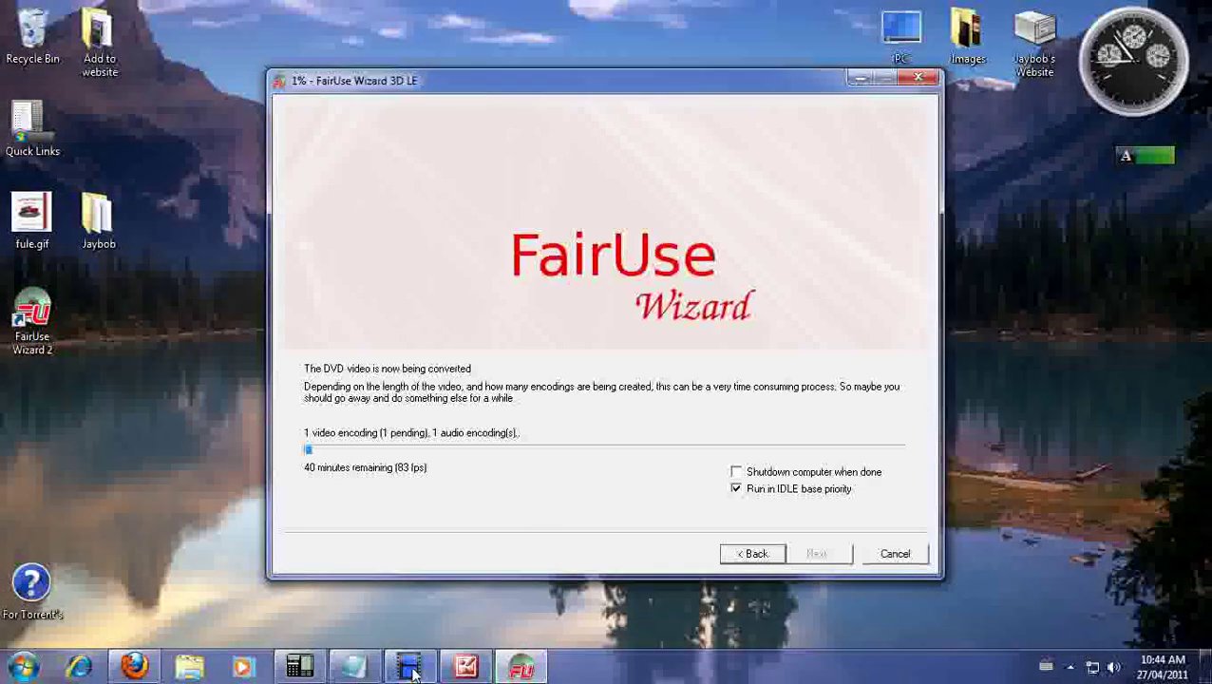
{"action": "left_click", "coordinate": [410, 668]}
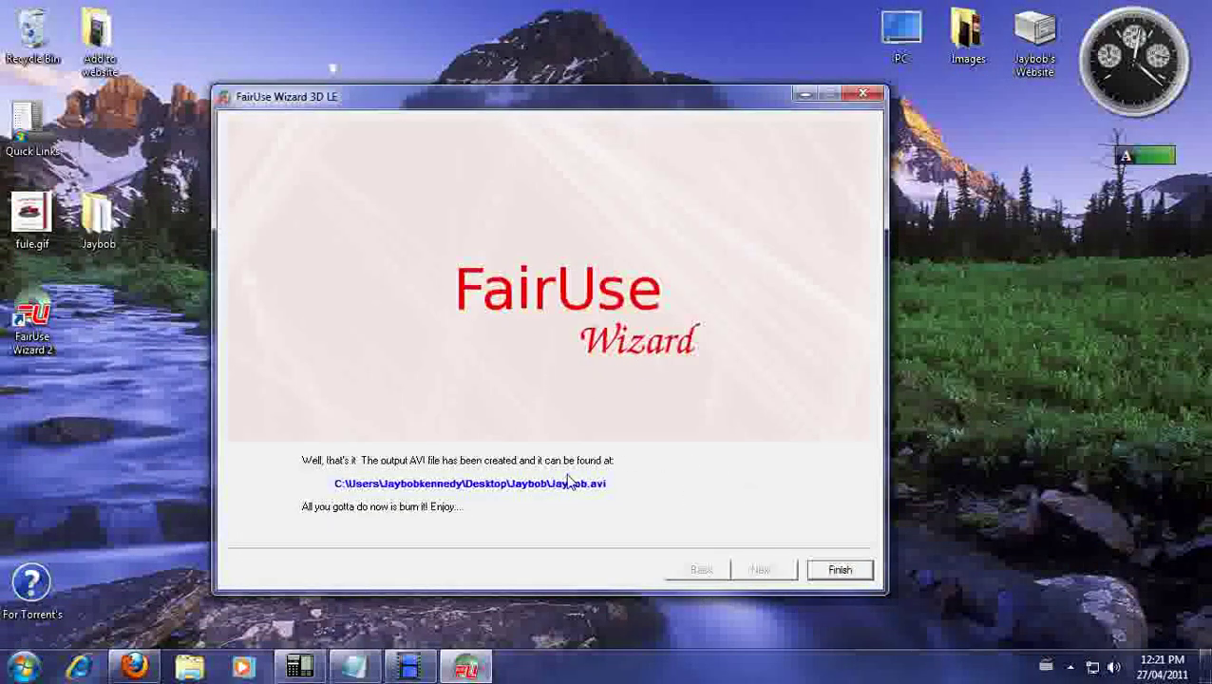
- Close the wizard, move the Jaybob folder beside FU-Setup and open it
{"action": "left_click", "coordinate": [840, 571]}
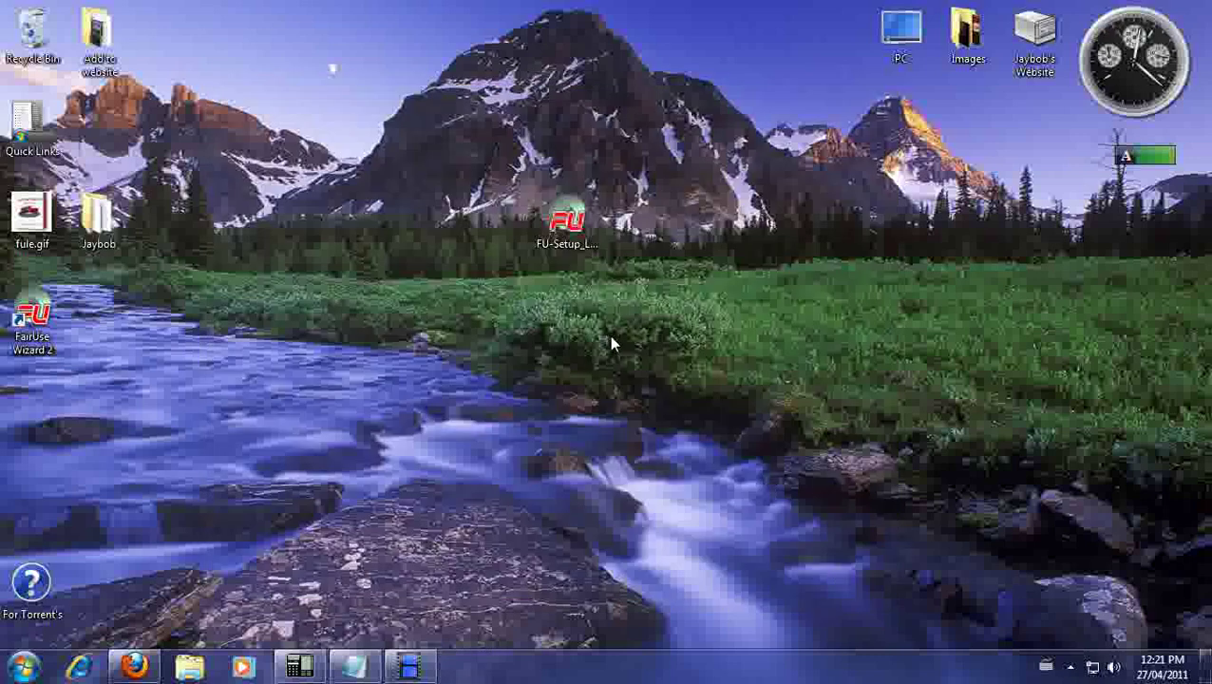
{"action": "left_click_drag", "start_coordinate": [98, 217], "coordinate": [501, 218]}
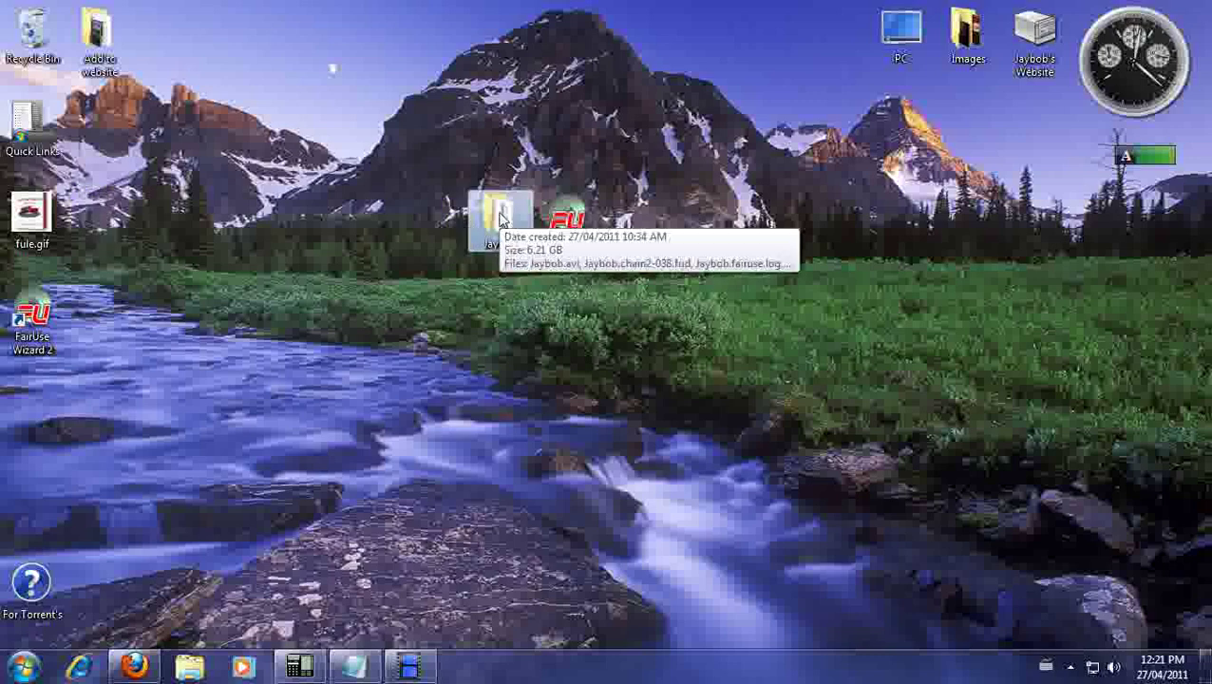
{"action": "double_click", "coordinate": [500, 218]}
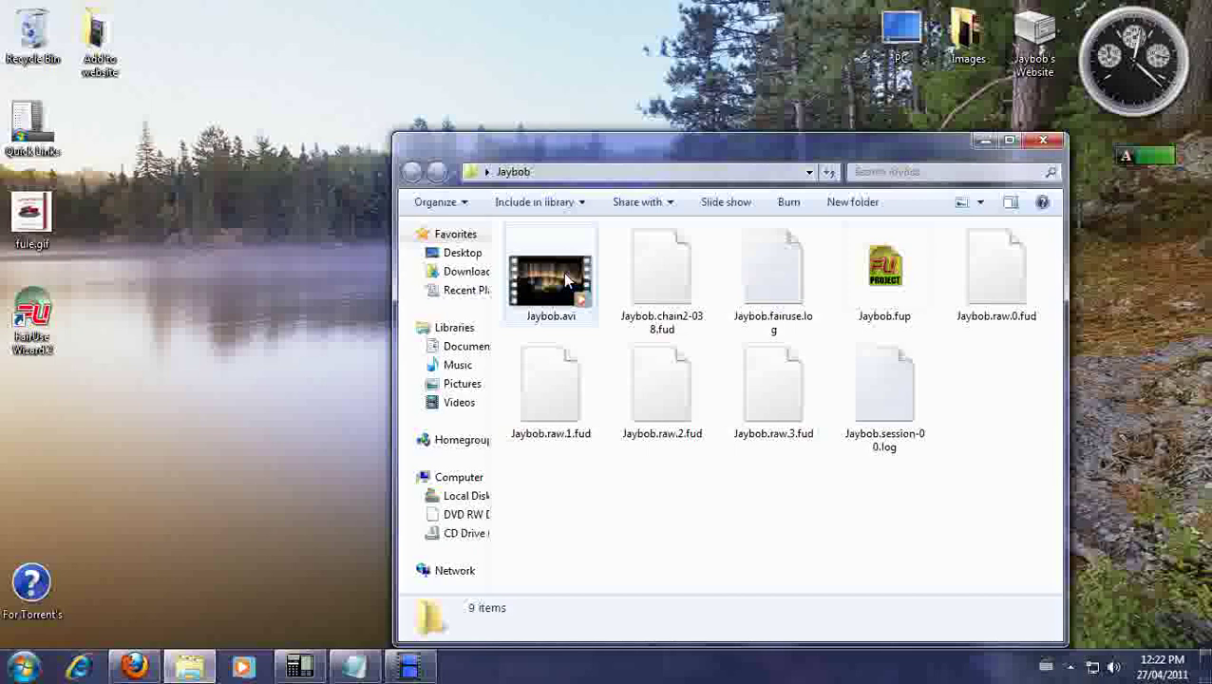
- Delete the eight intermediate files, leaving only the 698 MB Jaybob.avi in the folder
{"action": "left_click_drag", "start_coordinate": [562, 272], "coordinate": [285, 293]}
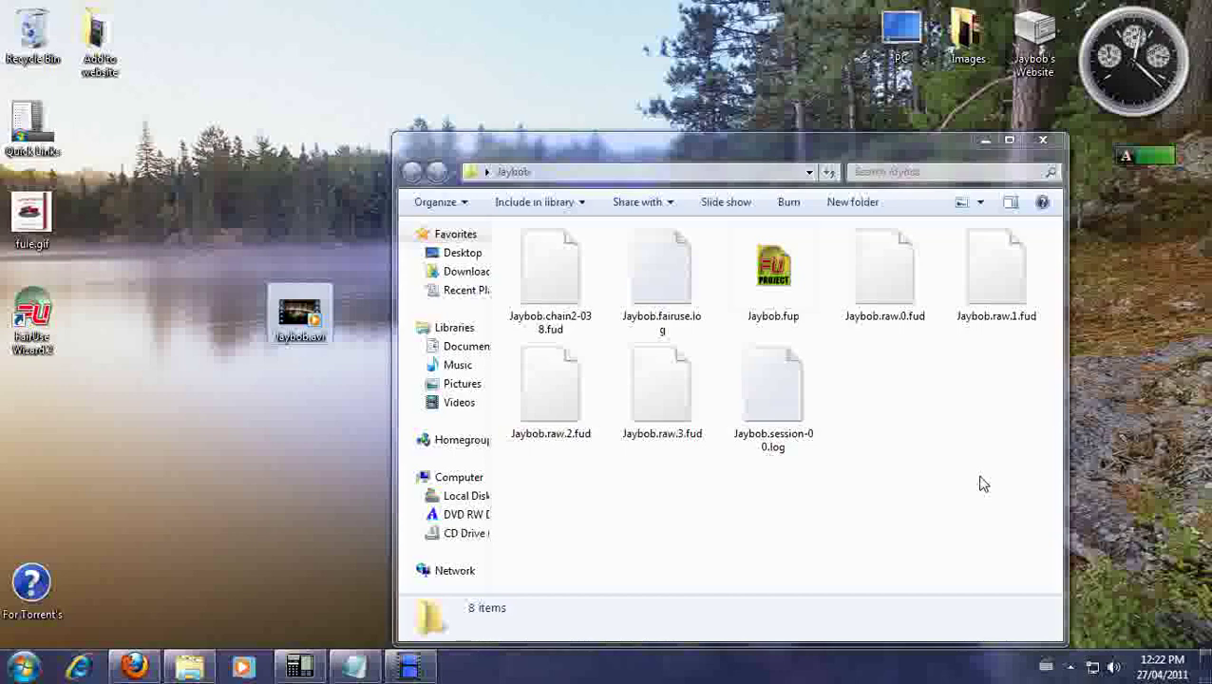
{"action": "key", "text": "ctrl+a"}
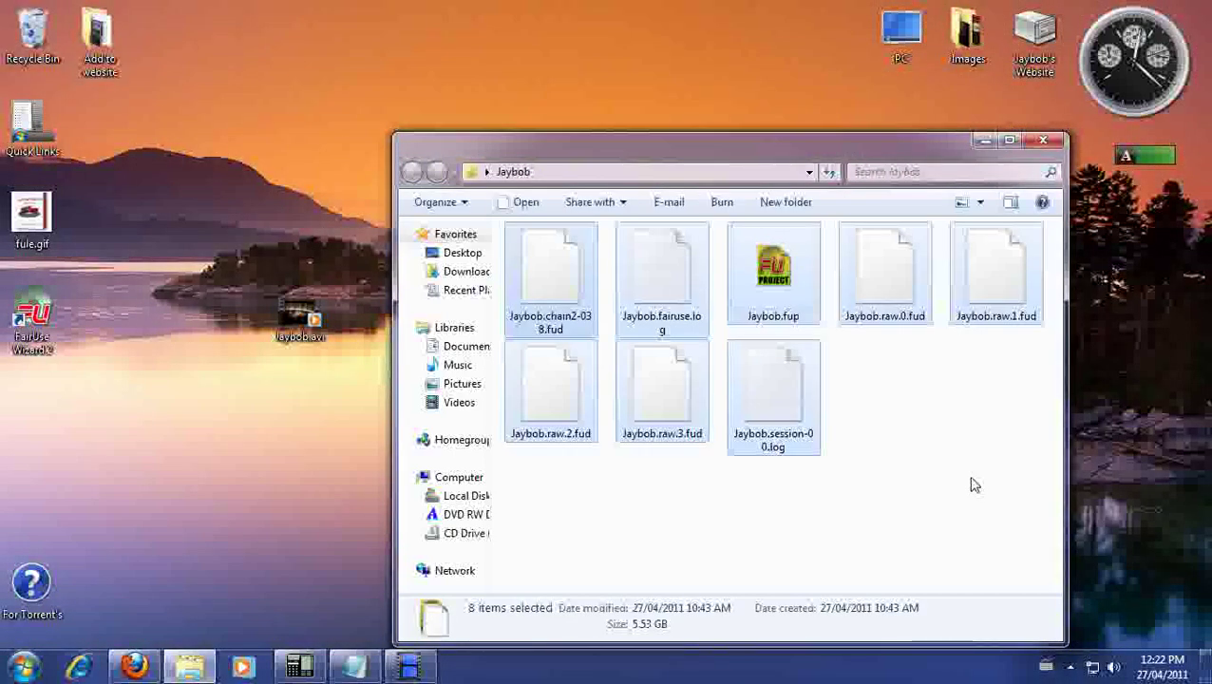
{"action": "key", "text": "Delete"}
{"action": "left_click", "coordinate": [674, 346]}
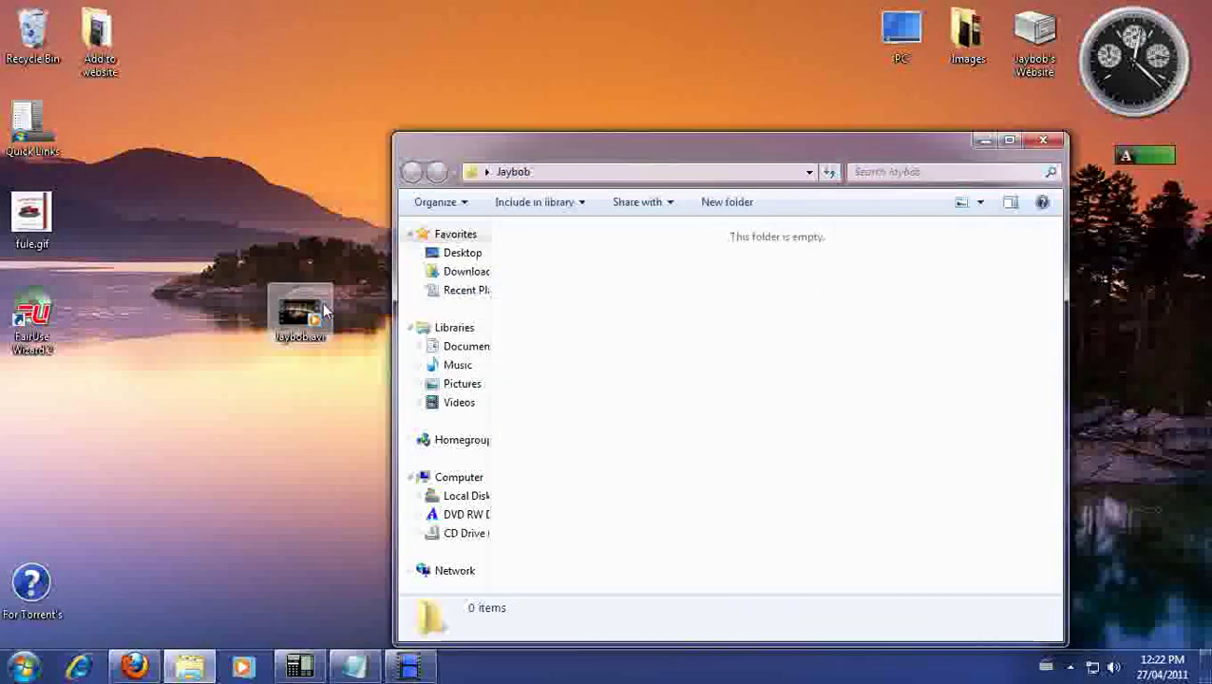
{"action": "left_click_drag", "start_coordinate": [323, 311], "coordinate": [580, 337]}
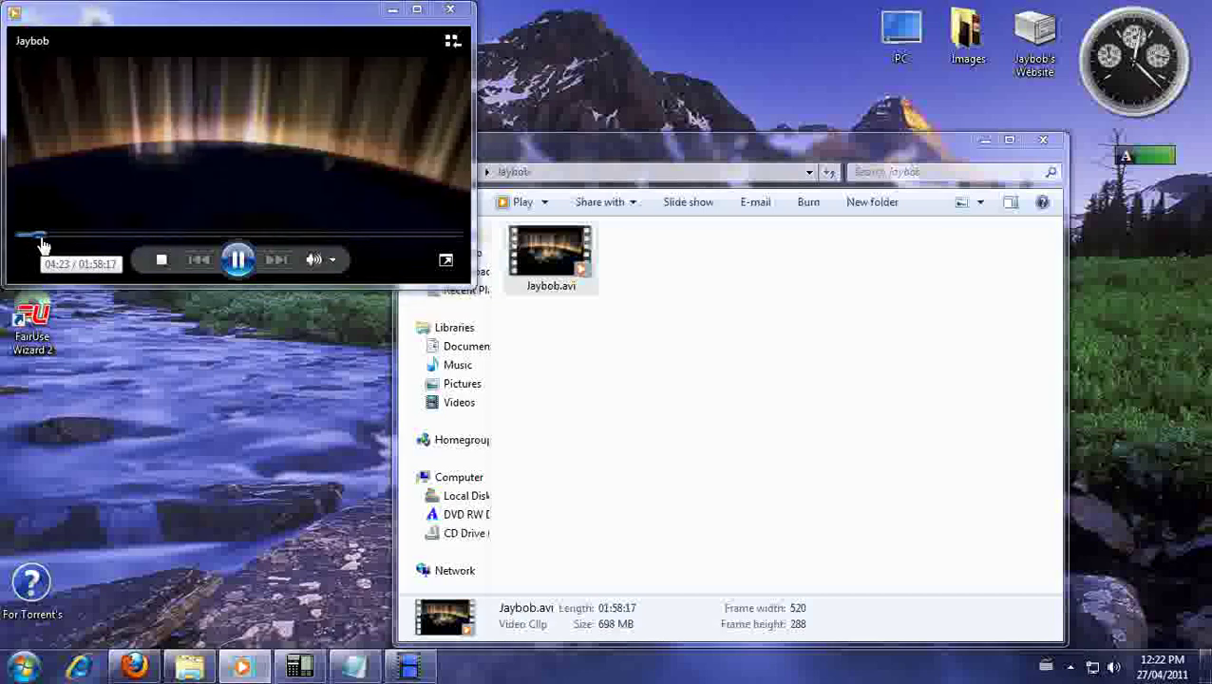
- Skip Jaybob.avi ahead to about 4:38, then close Media Player and the Jaybob folder window
{"action": "left_click", "coordinate": [32, 235]}
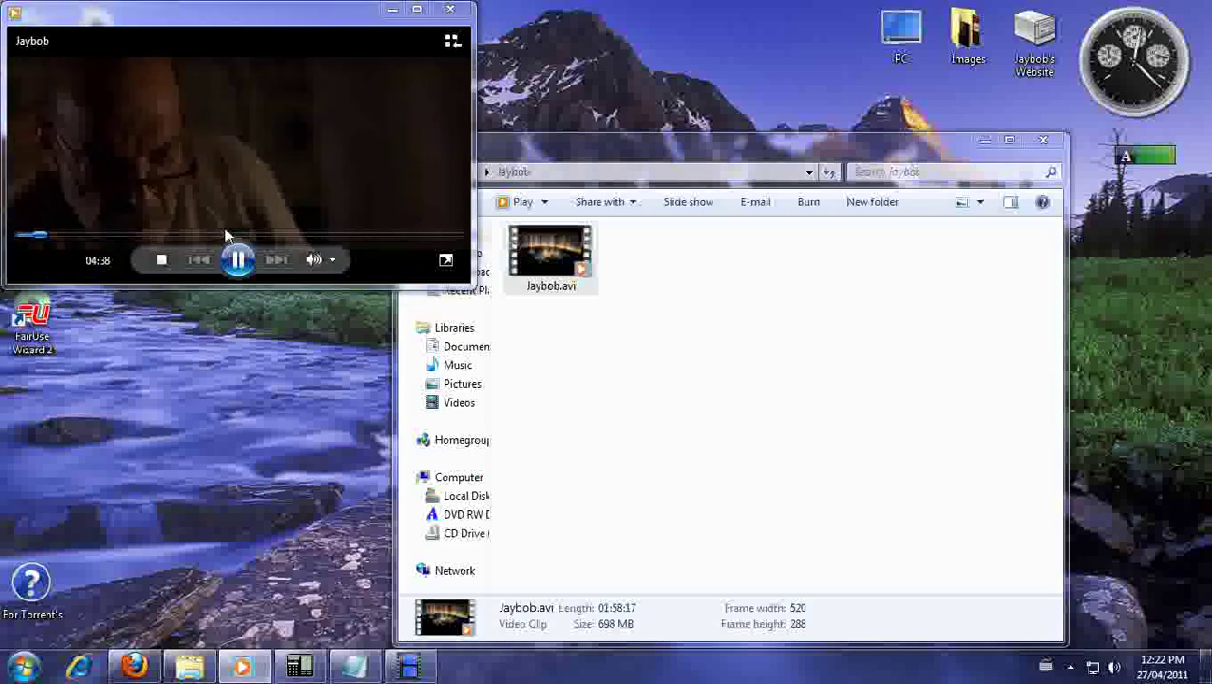
{"action": "left_click", "coordinate": [451, 8]}
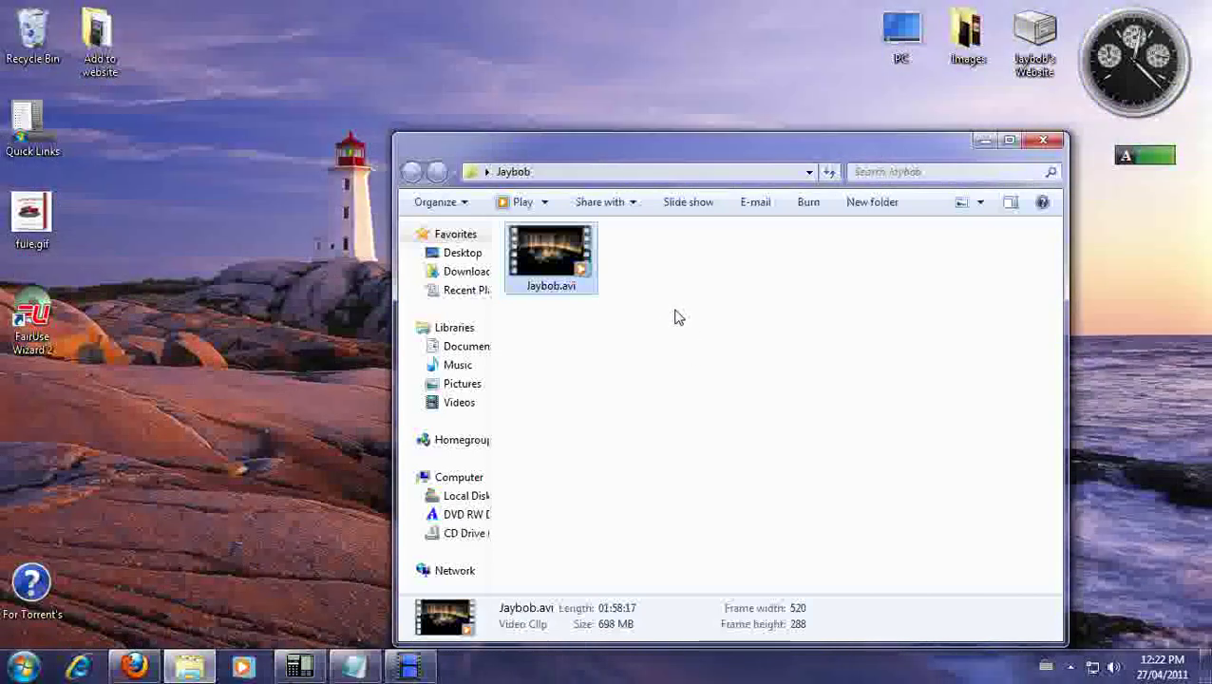
{"action": "left_click", "coordinate": [1042, 141]}
- Relaunch FairUse Wizard and name the new project jaybob with the %session% placeholder appended
{"action": "double_click", "coordinate": [31, 318]}
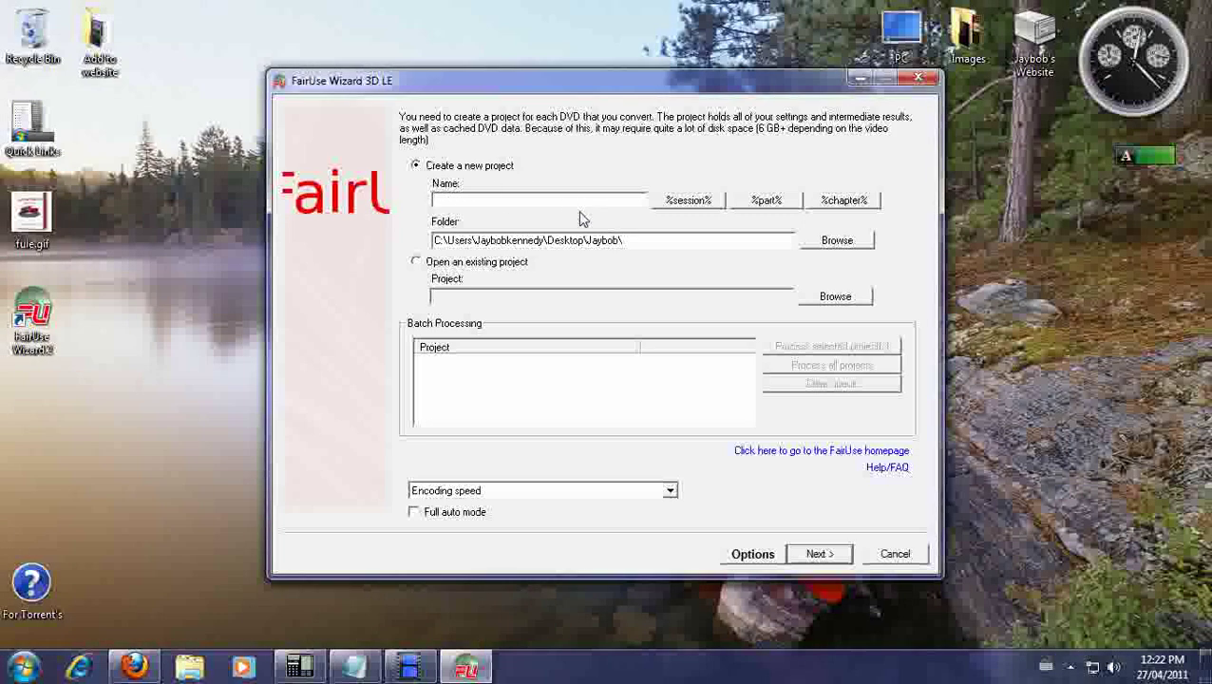
{"action": "left_click", "coordinate": [501, 204]}
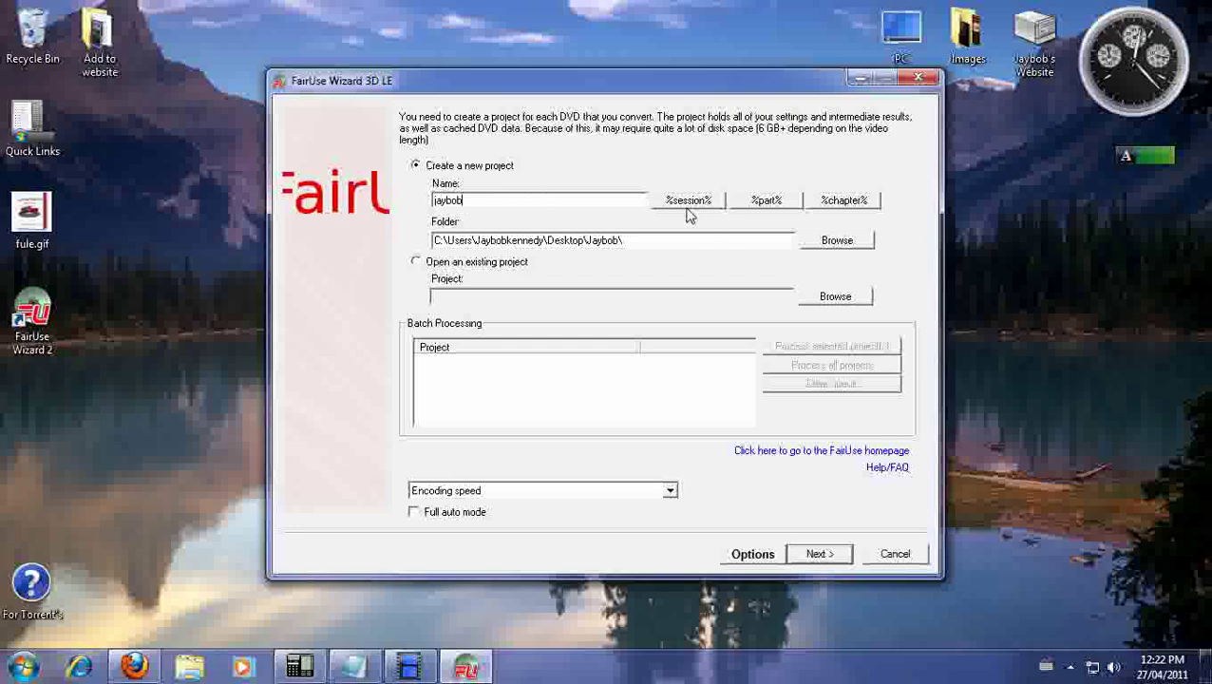
{"action": "left_click", "coordinate": [689, 202]}
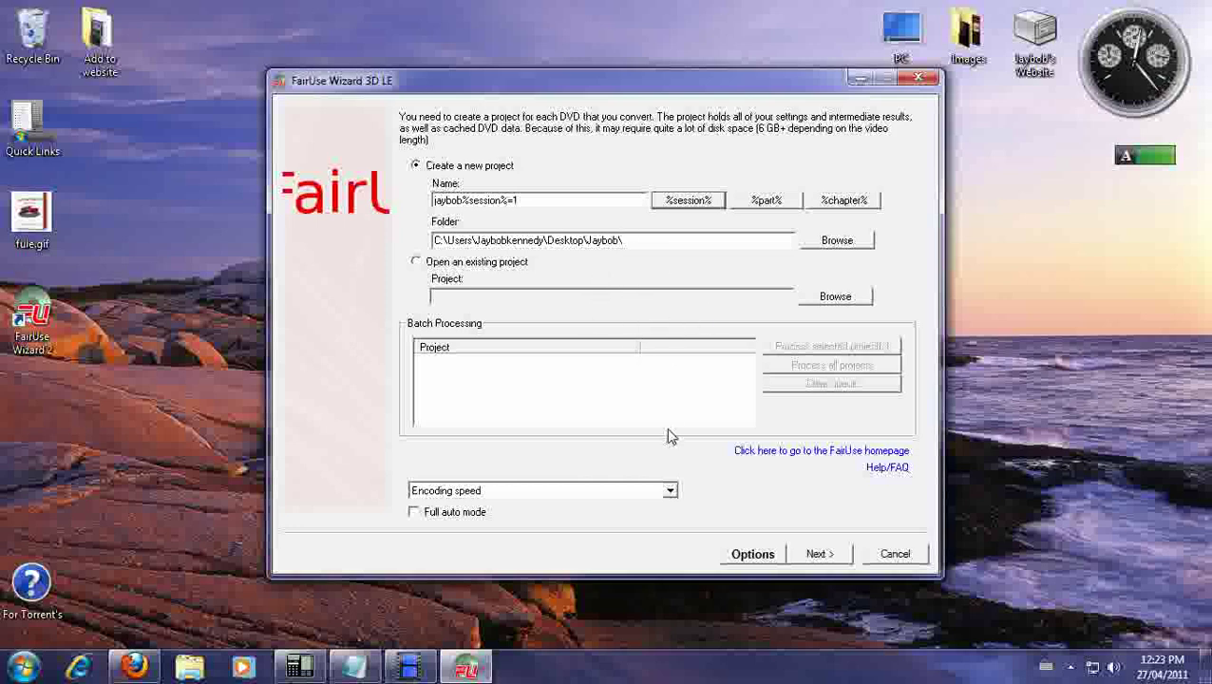
- In the wizard's Options, set the Subtitles track to the blank entry, then cancel out of the wizard
{"action": "left_click", "coordinate": [749, 557]}
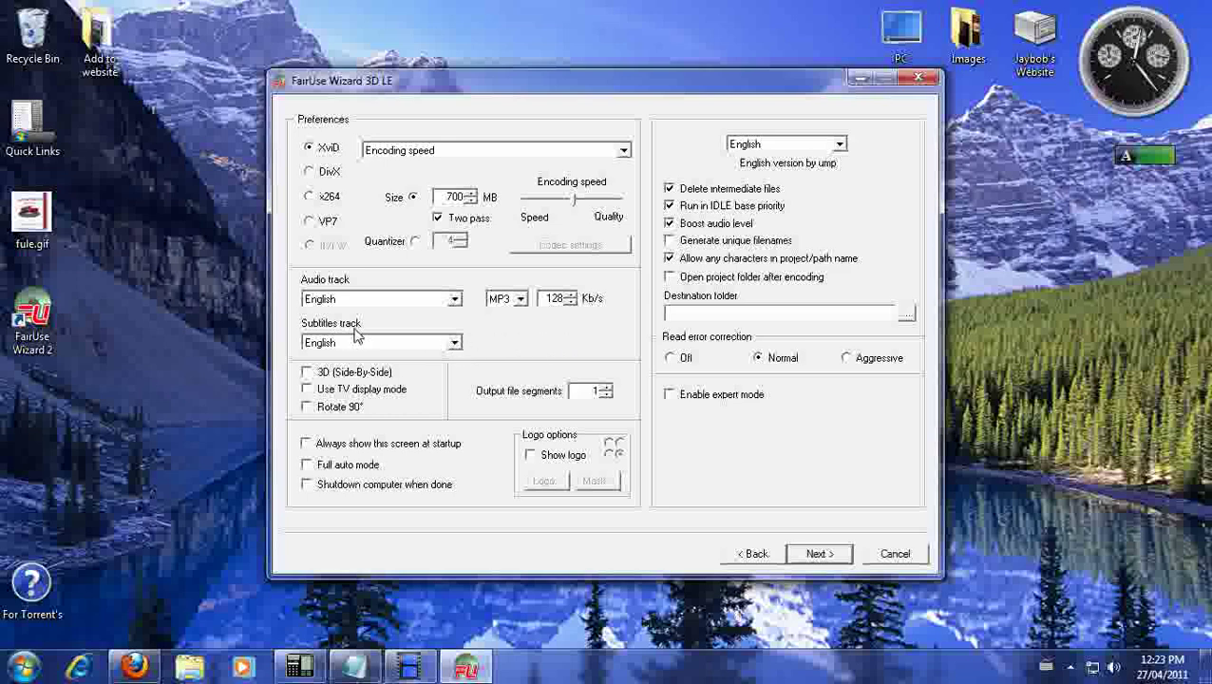
{"action": "left_click", "coordinate": [455, 343]}
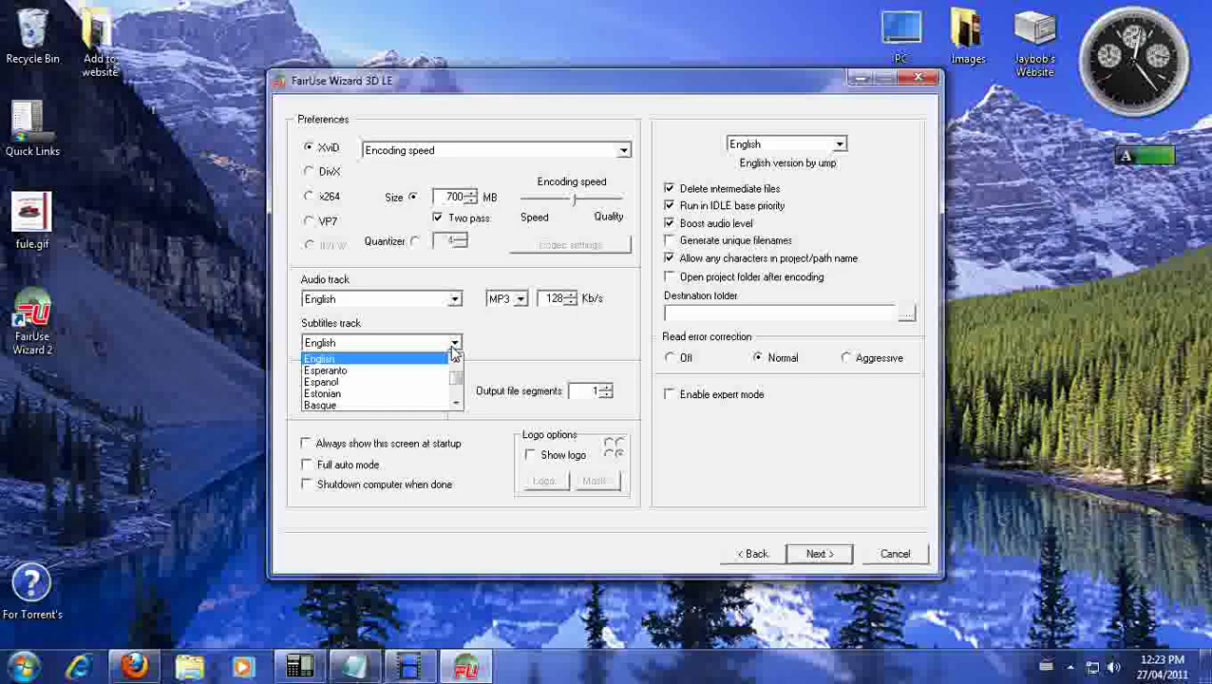
{"action": "left_click_drag", "start_coordinate": [459, 385], "coordinate": [448, 362]}
{"action": "left_click", "coordinate": [447, 361]}
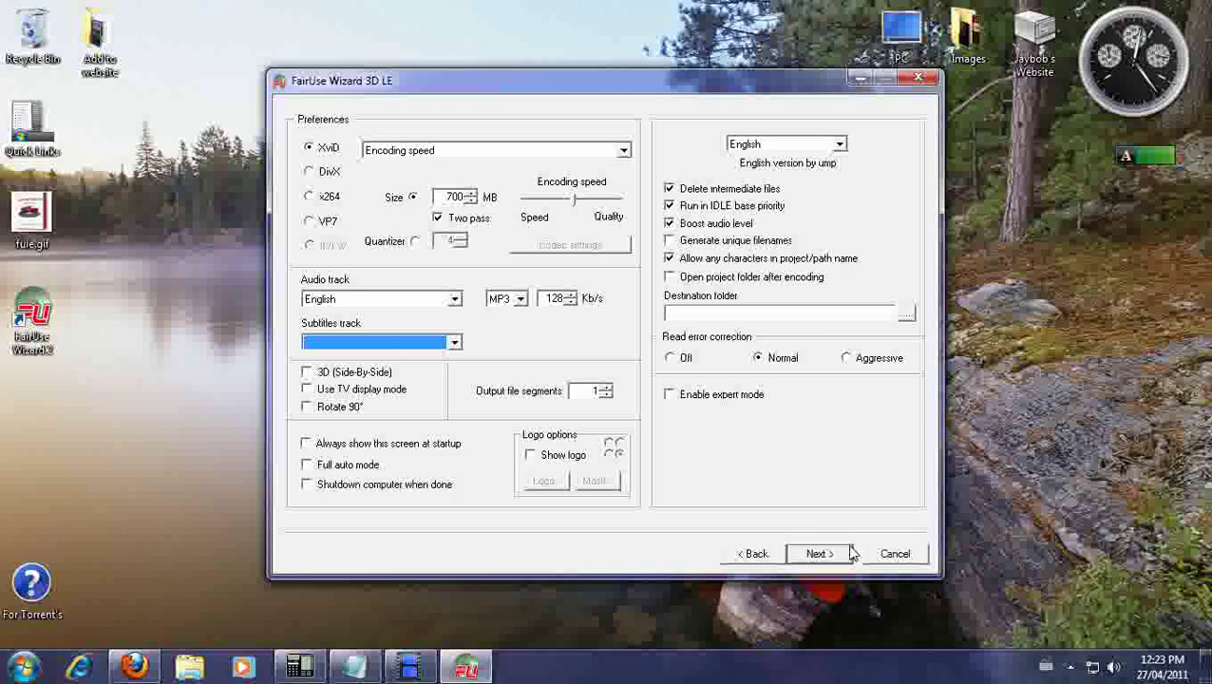
{"action": "left_click", "coordinate": [891, 555]}
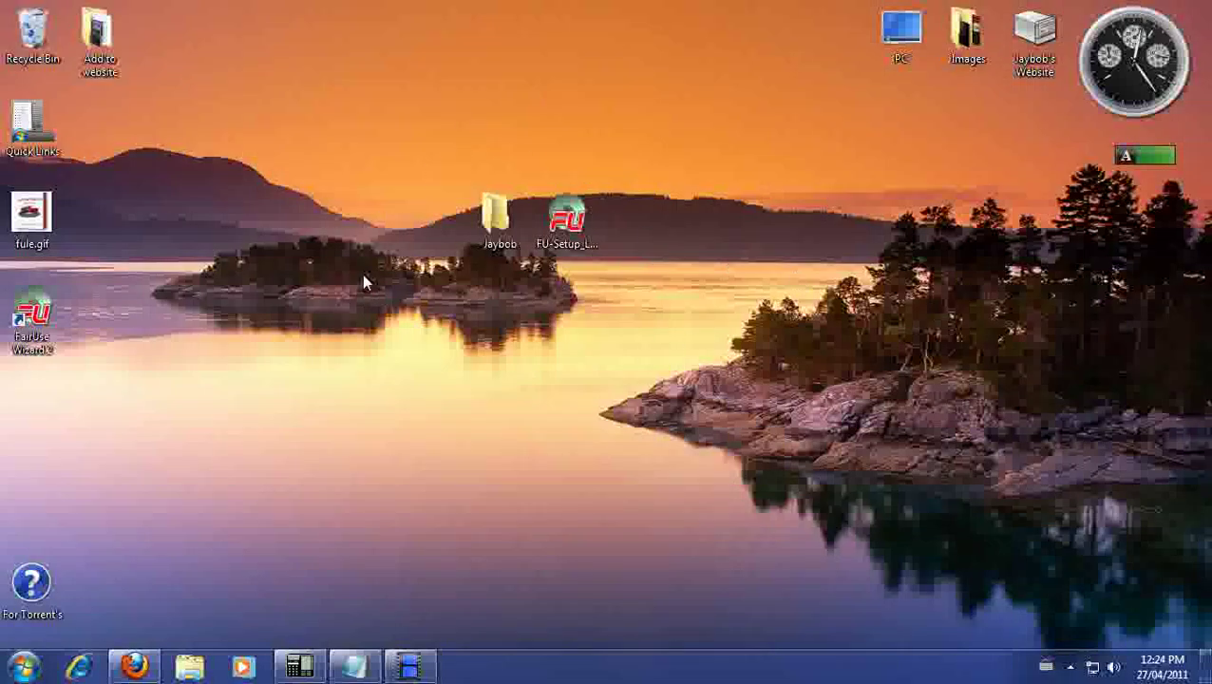
- Restore the Notepad window showing 'How to Convert a DVD to AVI 700MB'
{"action": "left_click", "coordinate": [353, 666]}
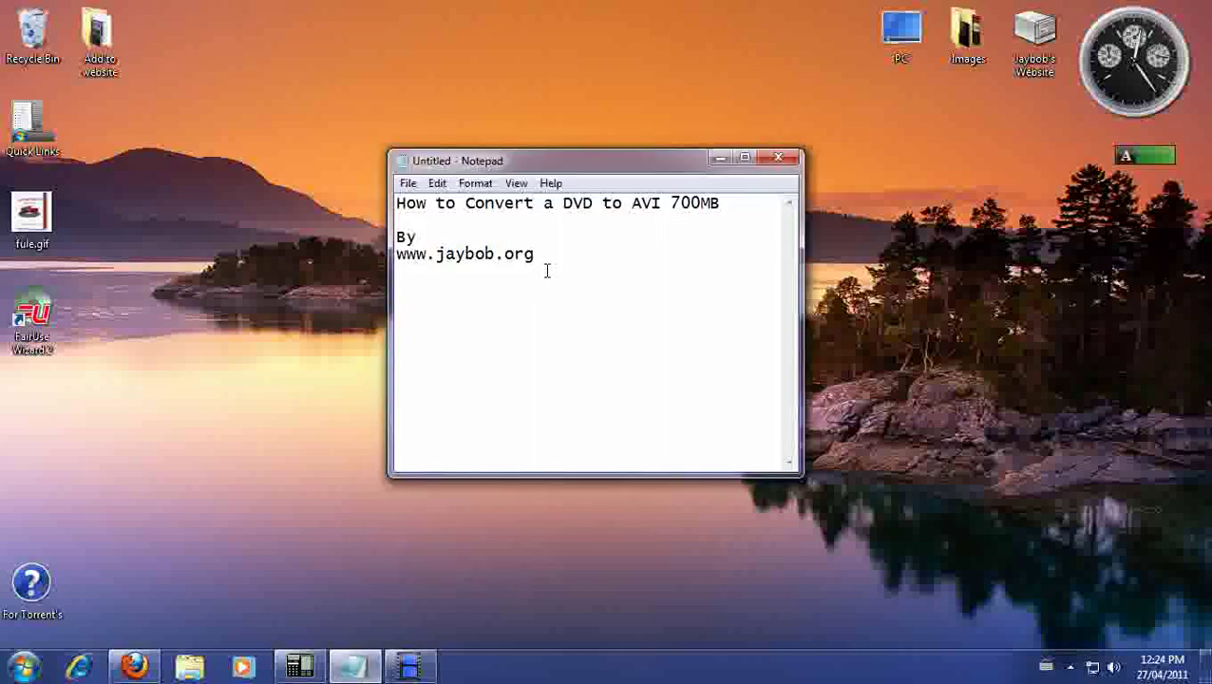